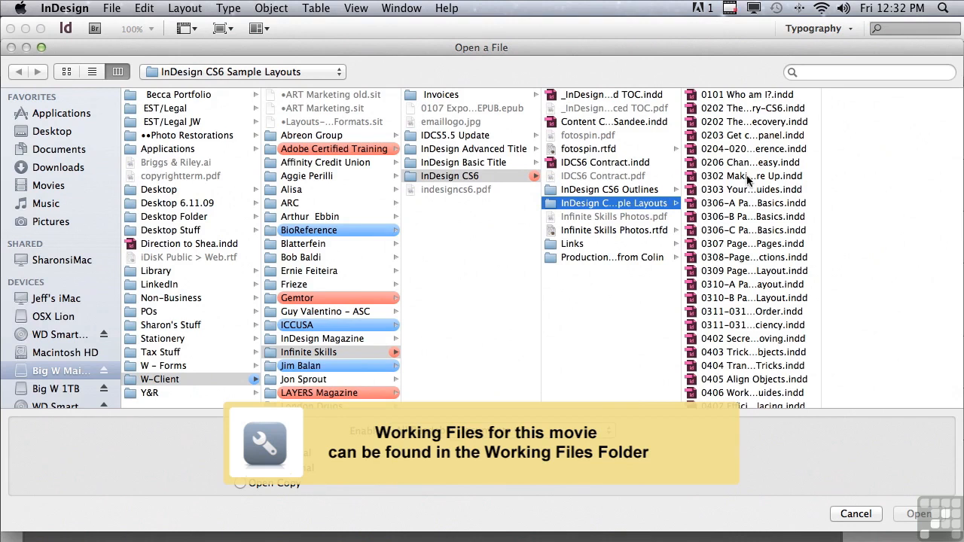
# Open the sample layout "0504 Find Change for Power Users.indd" and show its hidden characters.
pyautogui.scroll(-5, 822, 235)
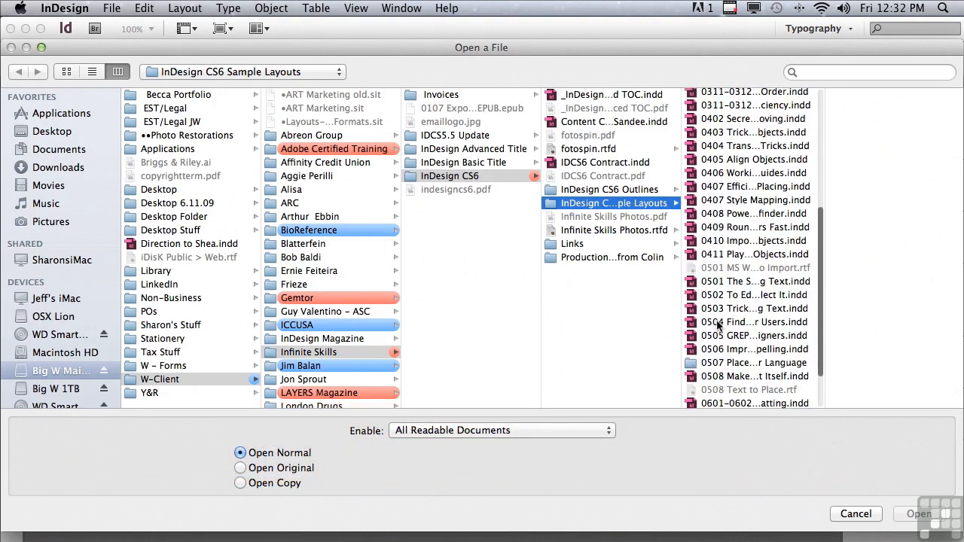
pyautogui.click(717, 321)
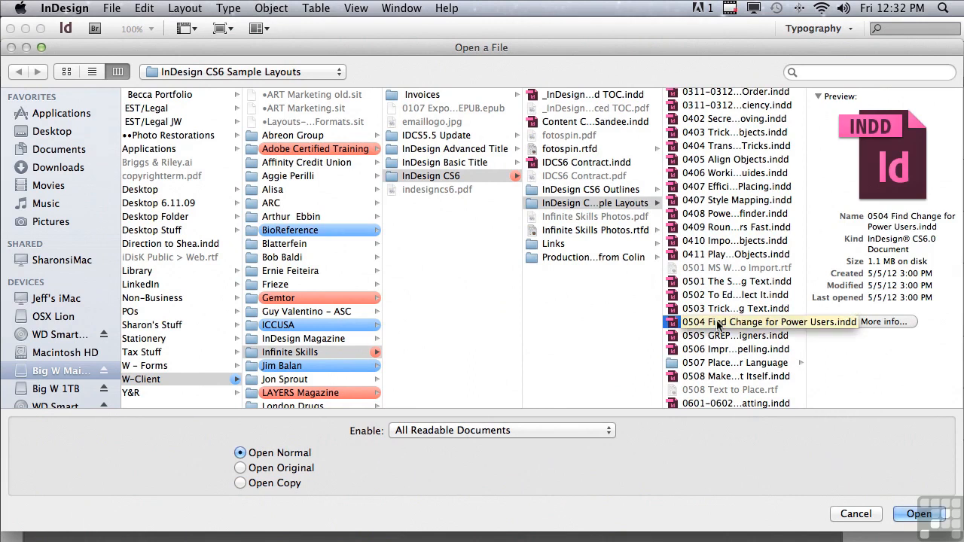
pyautogui.click(909, 514)
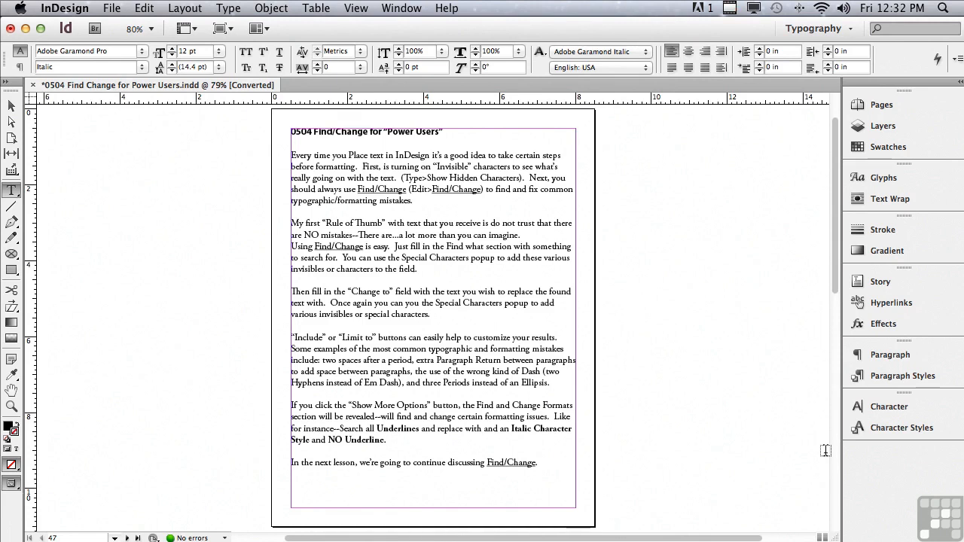
pyautogui.click(179, 29)
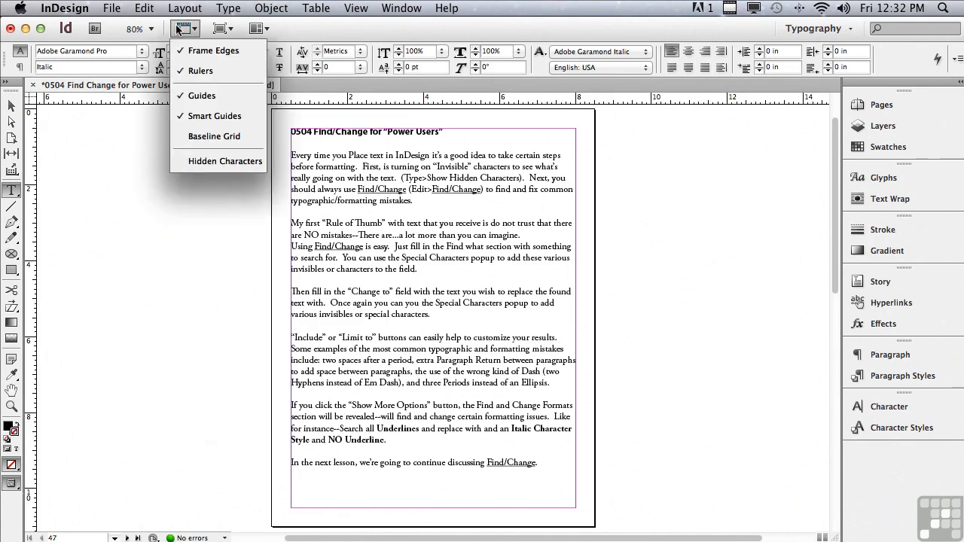
pyautogui.click(203, 161)
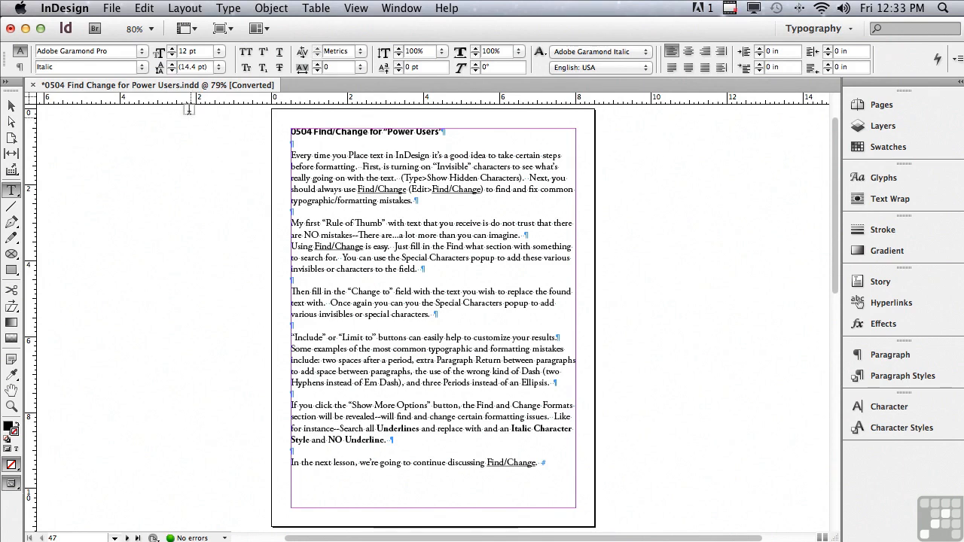
# Bring up Find/Change beside the page text and clear both its find format and change format settings.
pyautogui.click(145, 9)
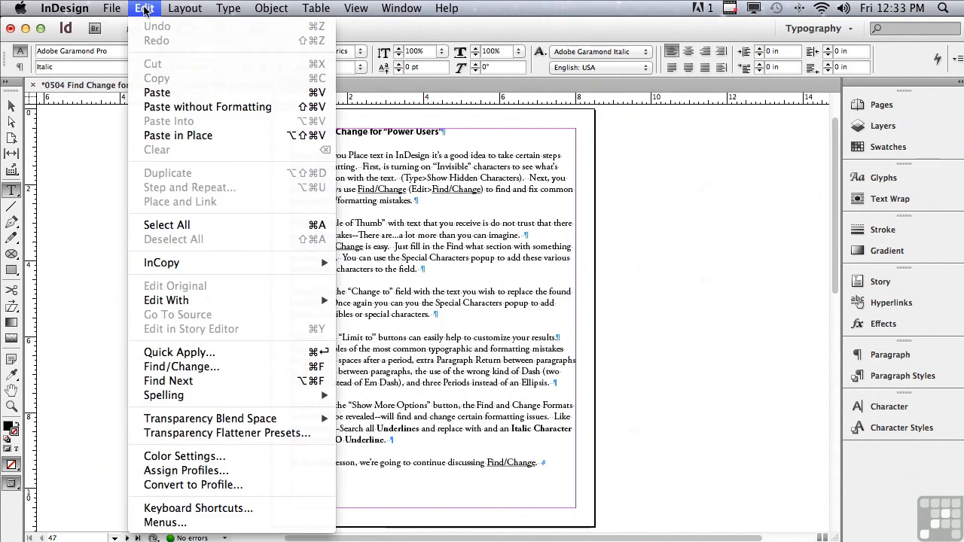
pyautogui.click(182, 367)
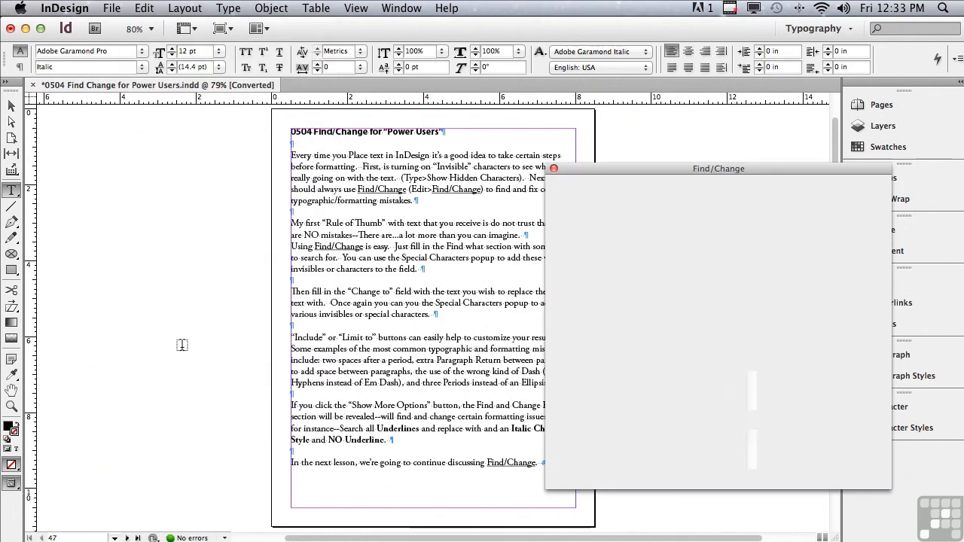
pyautogui.moveTo(570, 174); pyautogui.dragTo(623, 179)
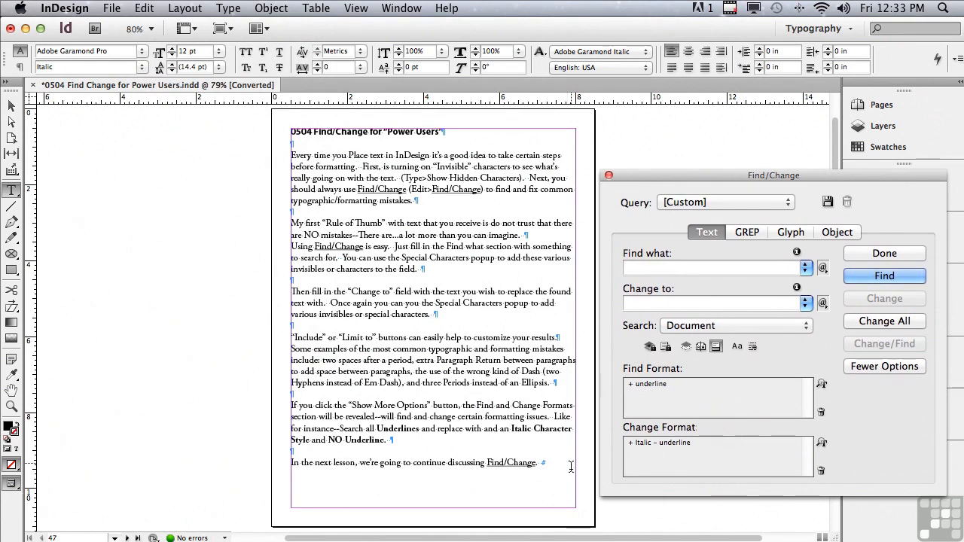
pyautogui.moveTo(538, 539); pyautogui.dragTo(588, 539)
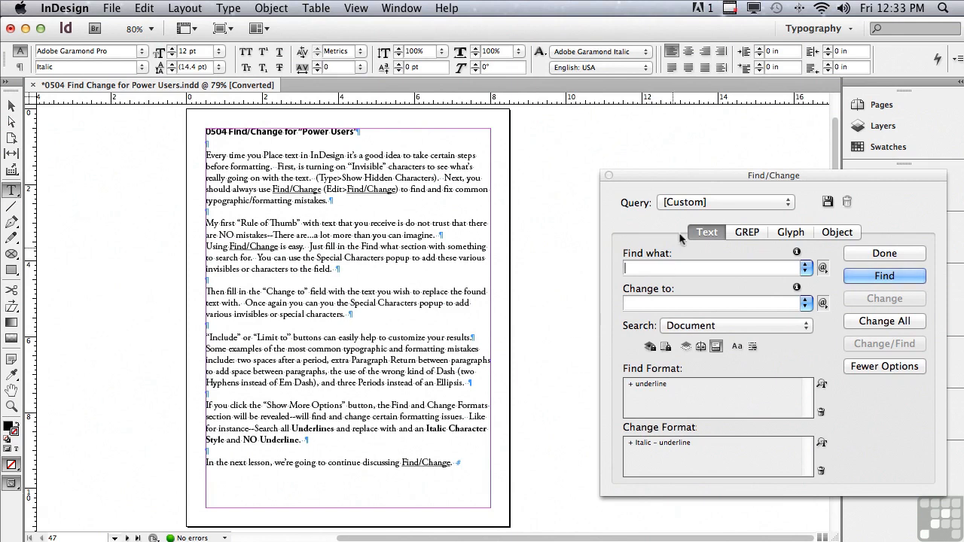
pyautogui.moveTo(688, 175); pyautogui.dragTo(637, 176)
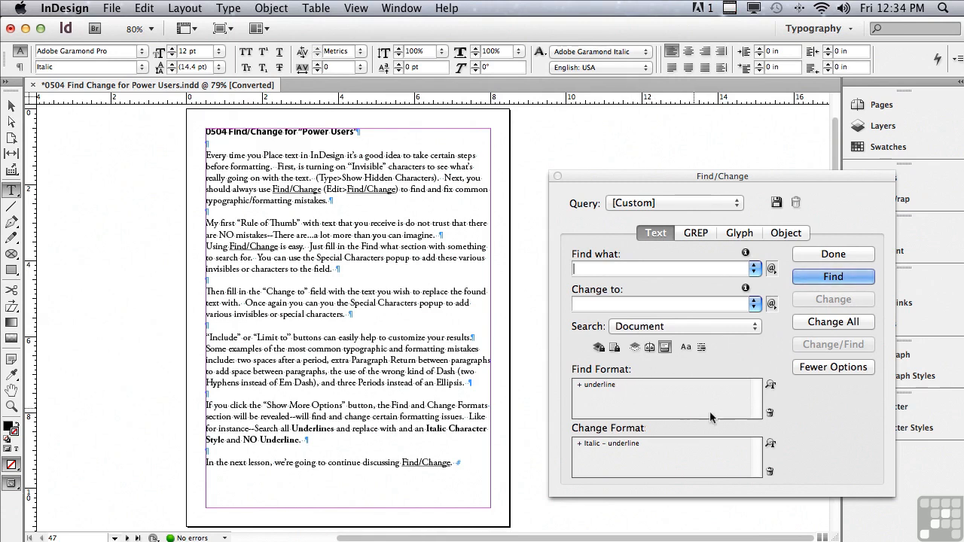
pyautogui.click(769, 414)
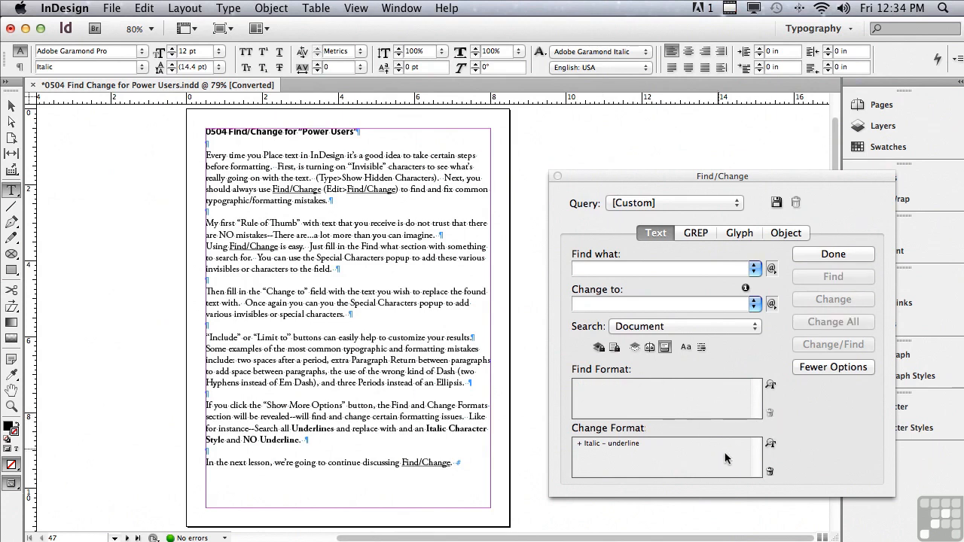
pyautogui.click(770, 472)
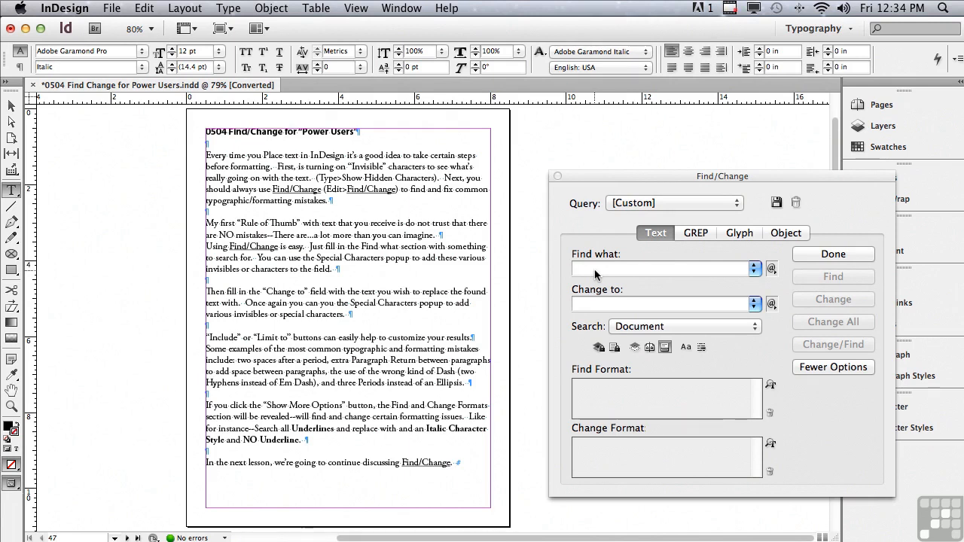
# Set the search text to a period followed by two spaces and the replacement to a period with one space, searching the document.
pyautogui.write('.')
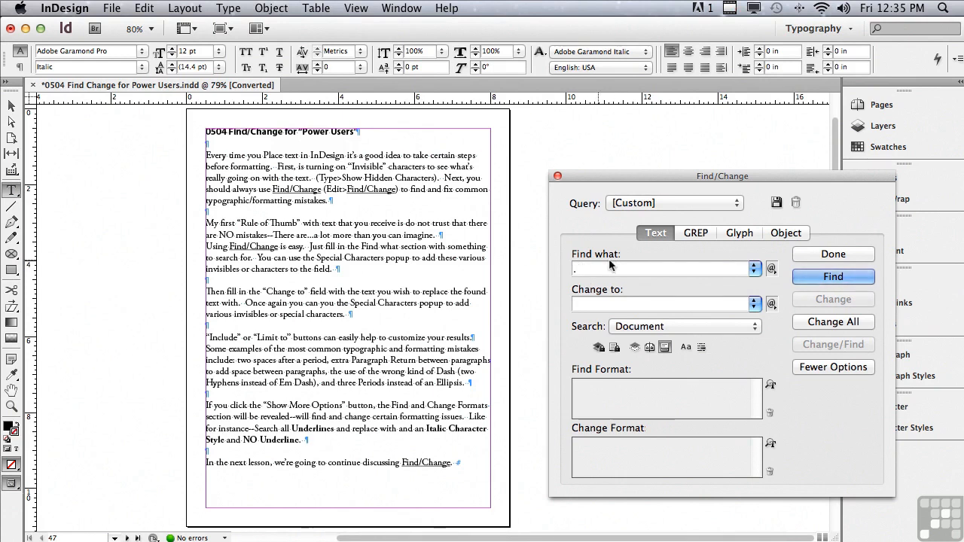
pyautogui.click(588, 306)
pyautogui.write('.')
pyautogui.click(627, 328)
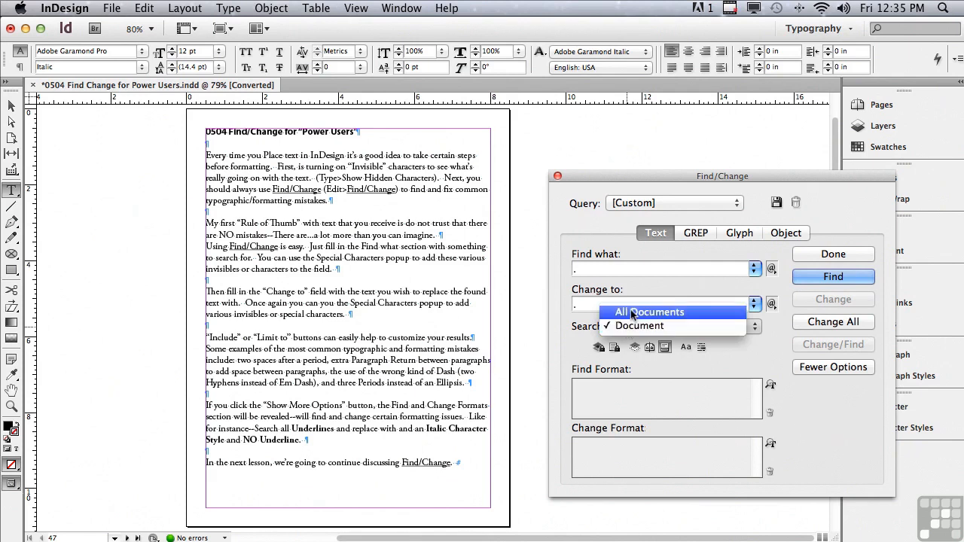
pyautogui.click(561, 317)
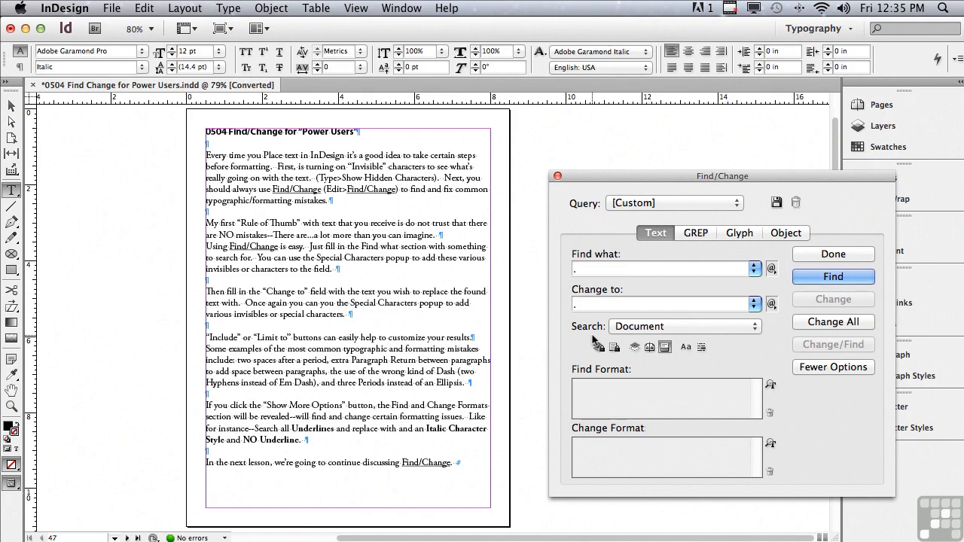
# Try limiting the search to selected text, select the "My first Rule of Thumb" passage, and return the scope to Document.
pyautogui.click(343, 225)
pyautogui.doubleClick(344, 224)
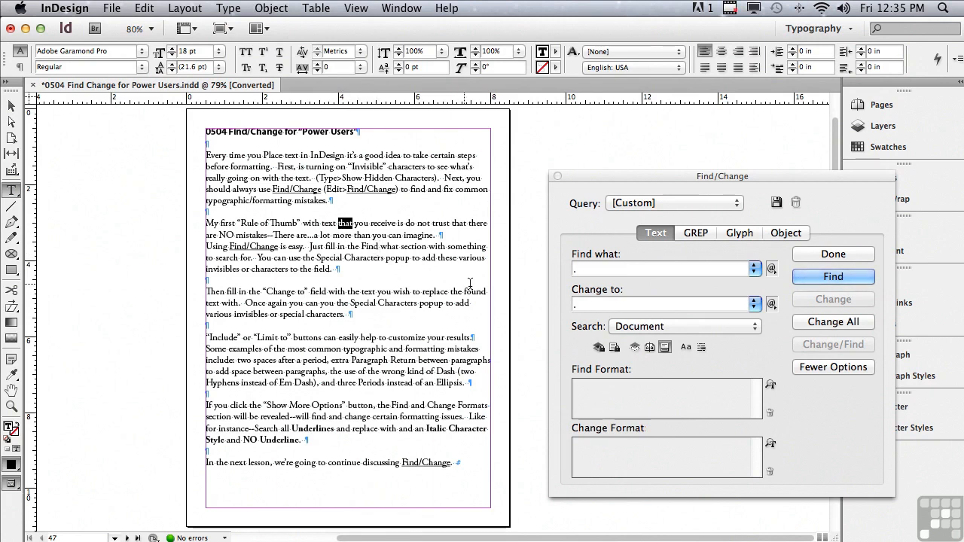
pyautogui.click(625, 329)
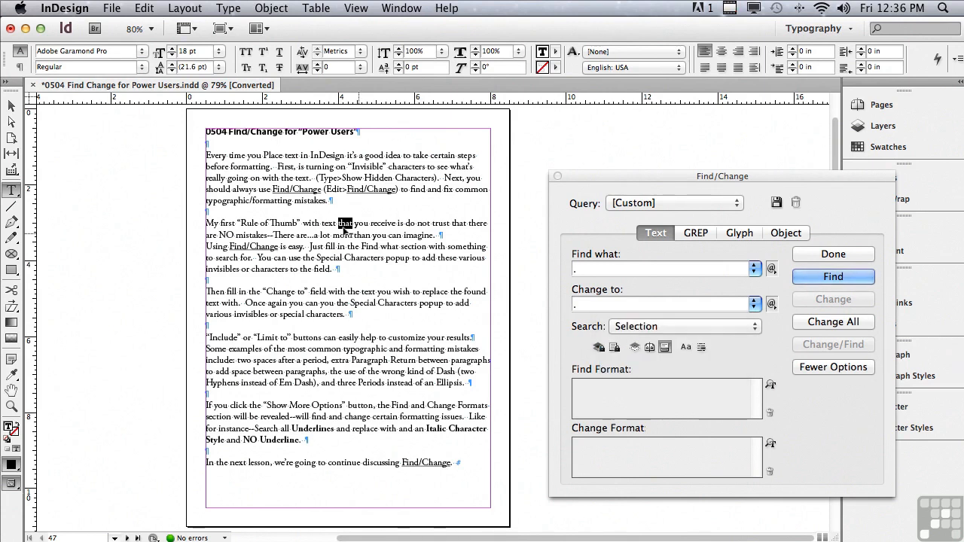
pyautogui.moveTo(205, 223); pyautogui.dragTo(394, 273)
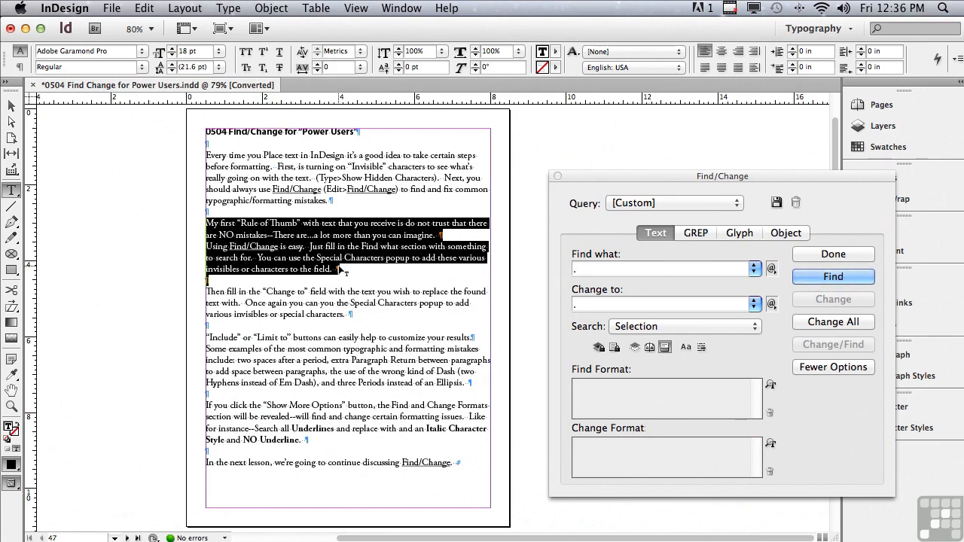
pyautogui.click(629, 327)
pyautogui.click(631, 286)
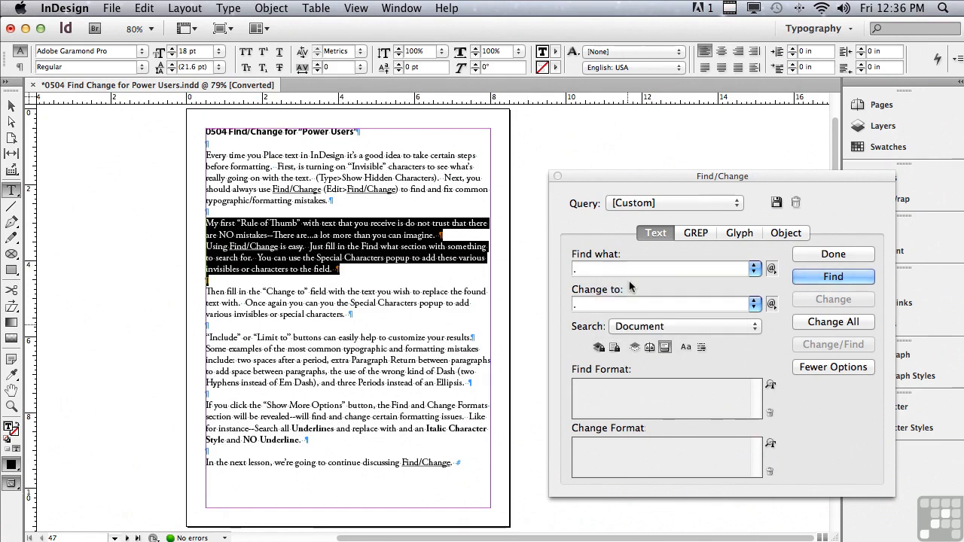
# Starting from the heading, replace the first double space after a period, and replace all remaining occurrences in the document.
pyautogui.click(205, 132)
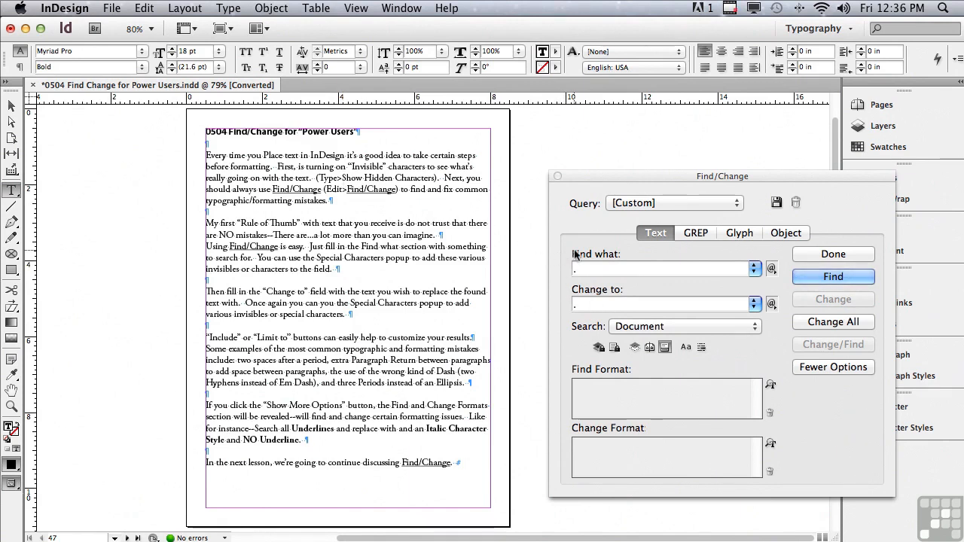
pyautogui.click(806, 278)
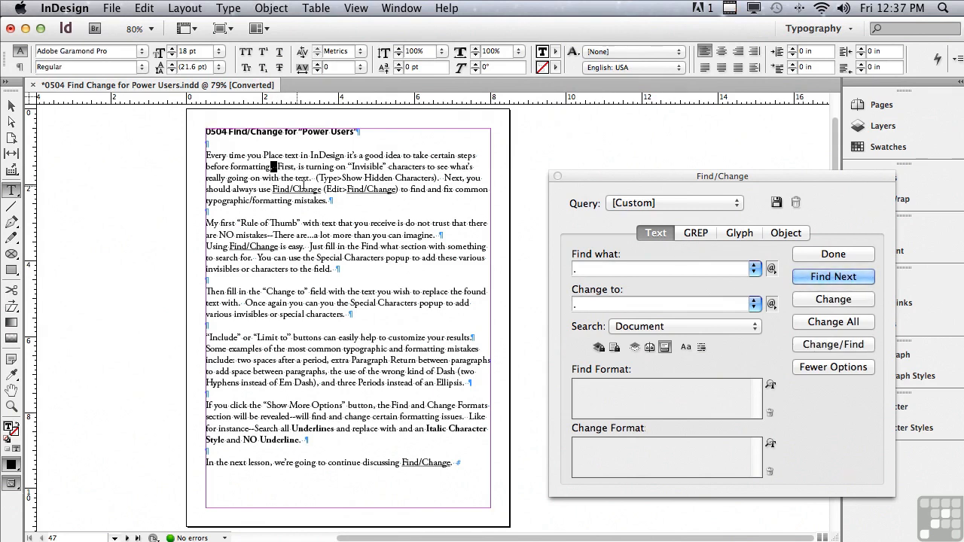
pyautogui.click(804, 297)
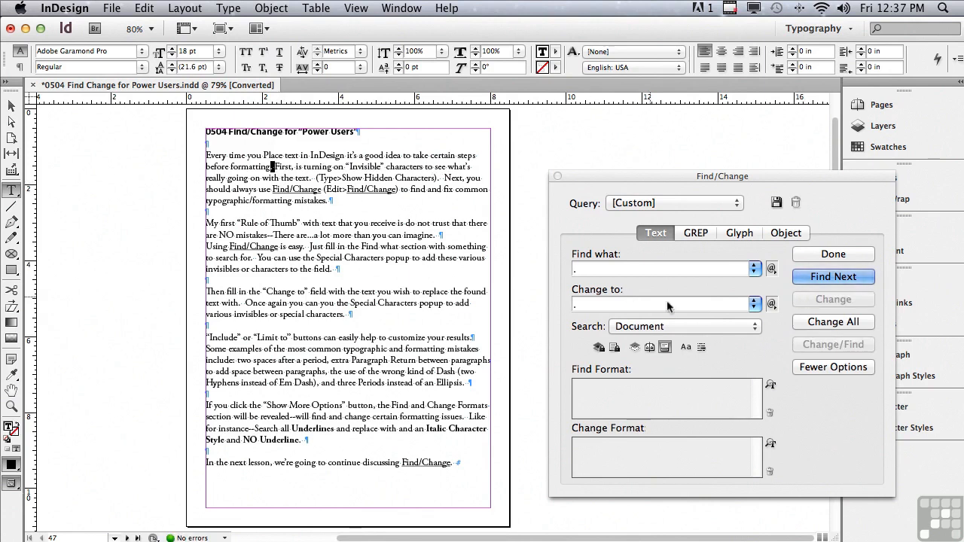
pyautogui.click(800, 324)
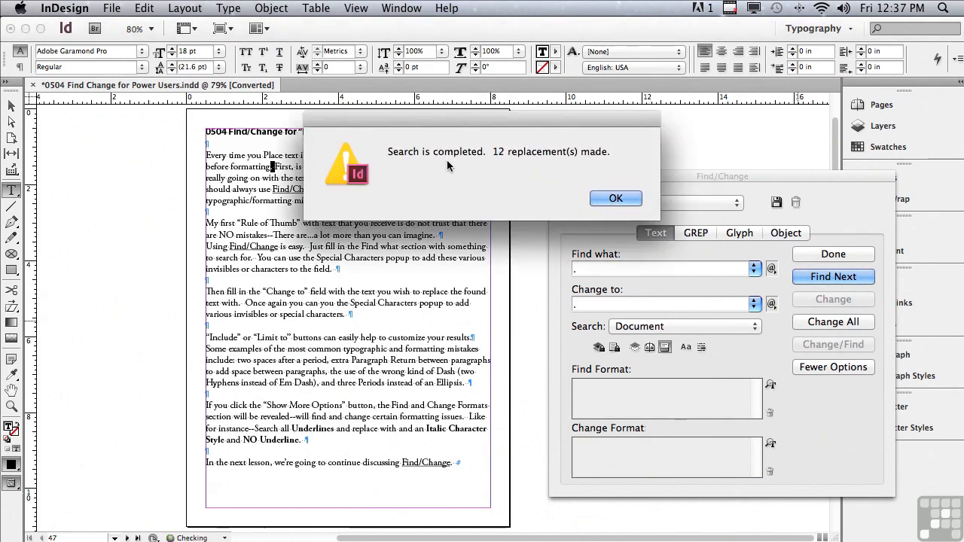
pyautogui.click(612, 201)
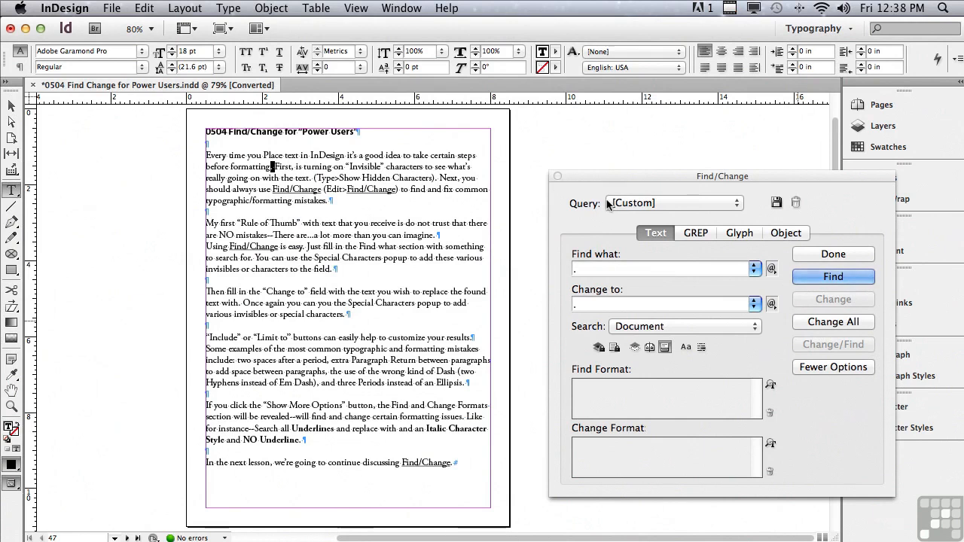
# Set the search text to two End of Paragraph characters (^p^p) and the replacement to a single one (^p).
pyautogui.click(595, 269)
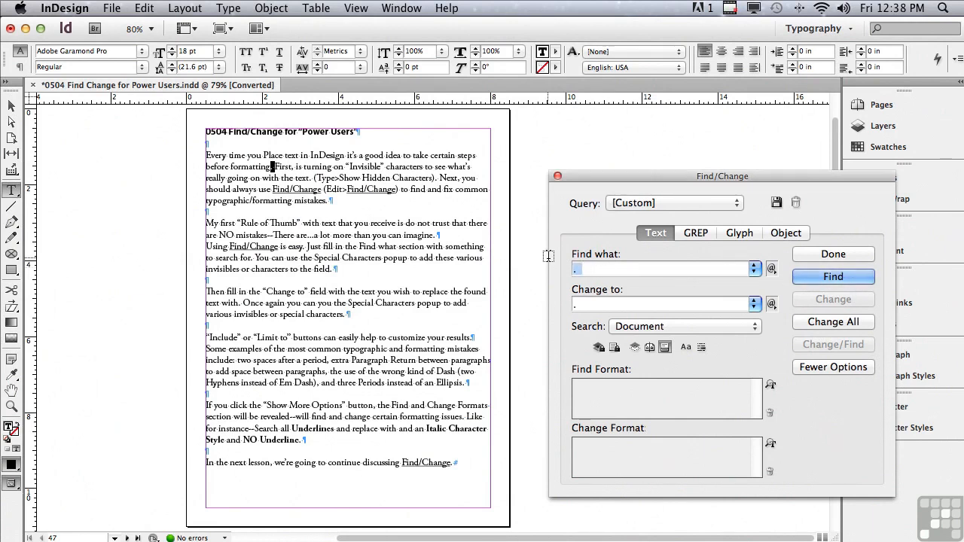
pyautogui.press('BackSpace')
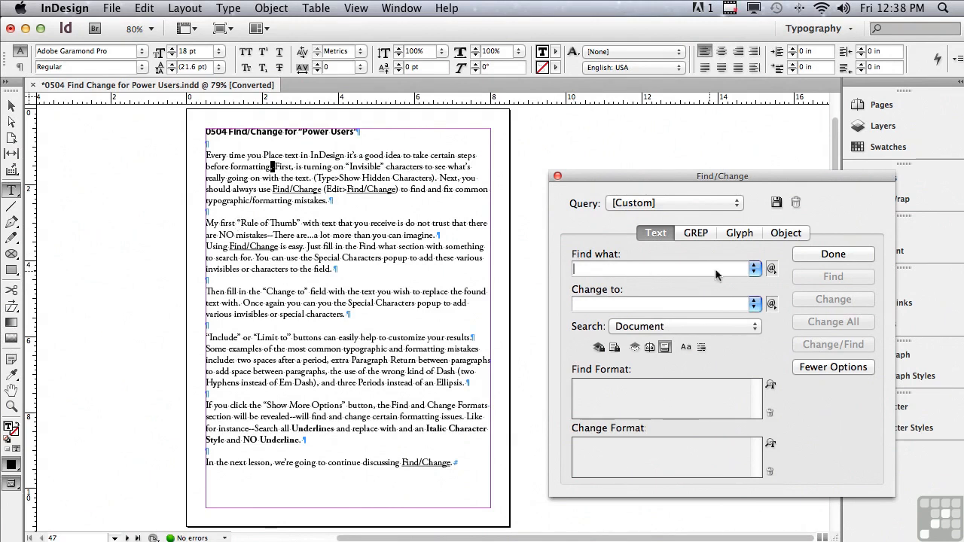
pyautogui.click(772, 269)
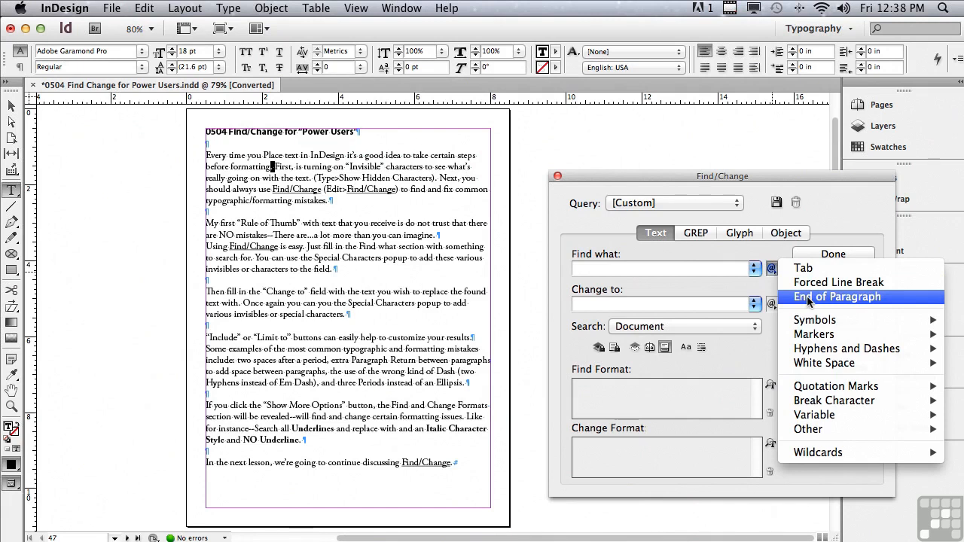
pyautogui.click(808, 297)
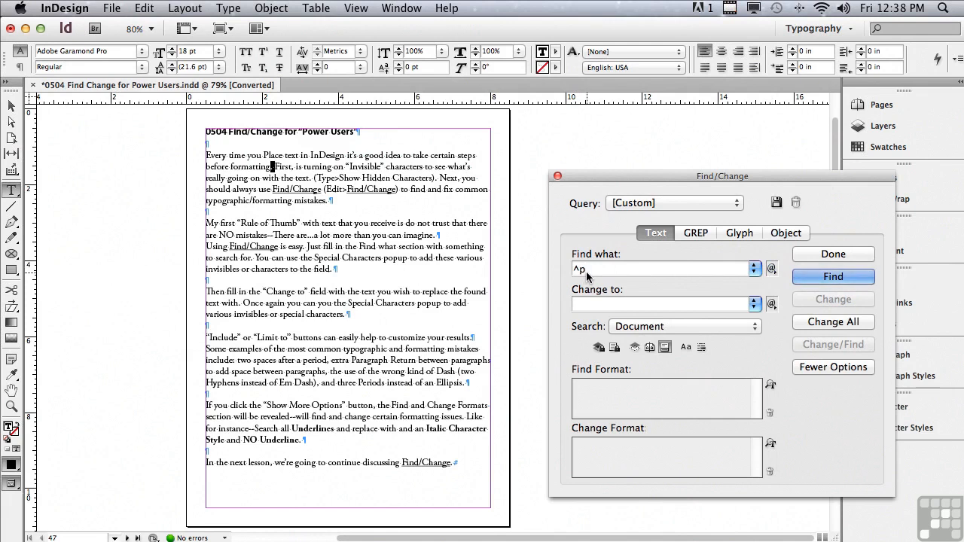
pyautogui.click(771, 270)
pyautogui.click(800, 298)
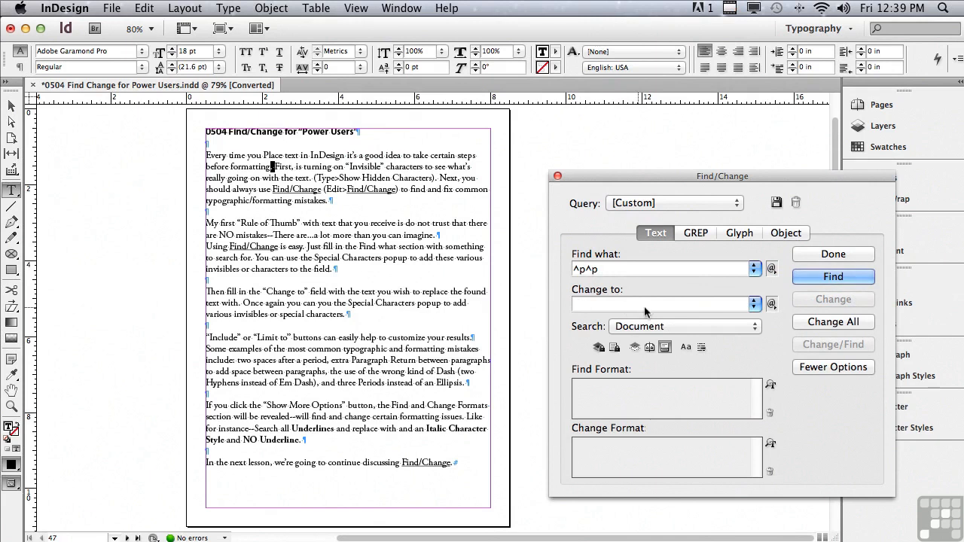
pyautogui.click(771, 304)
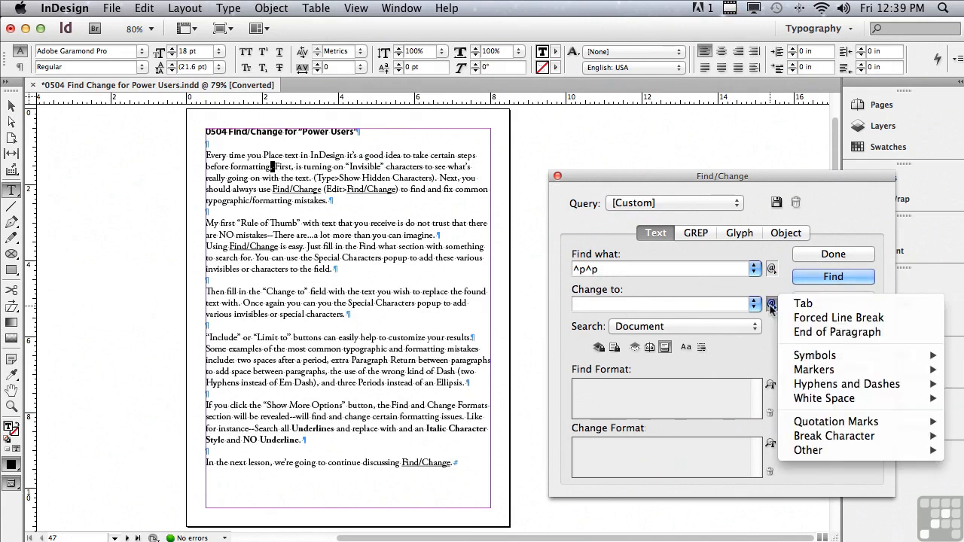
pyautogui.click(802, 333)
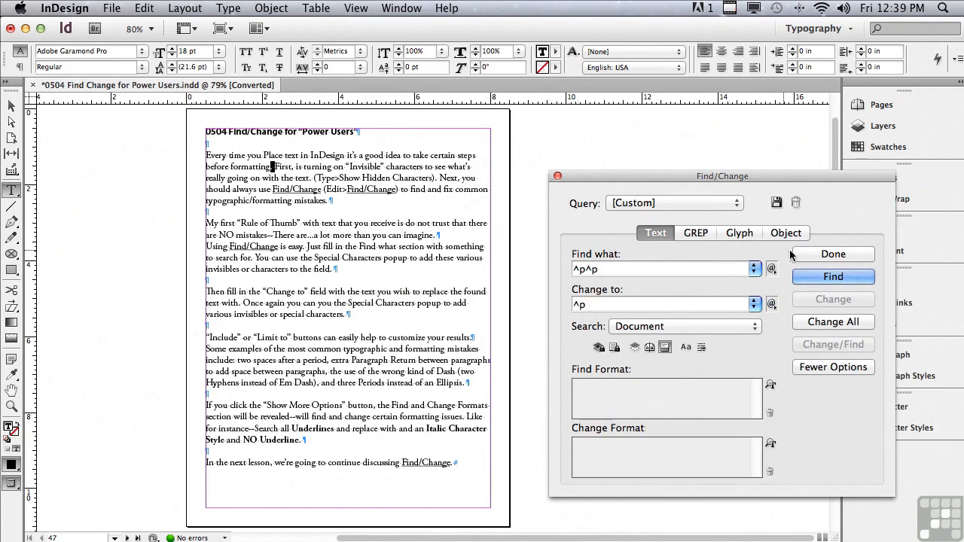
# Replace the first double paragraph return found, and replace all remaining ones throughout the document.
pyautogui.click(807, 277)
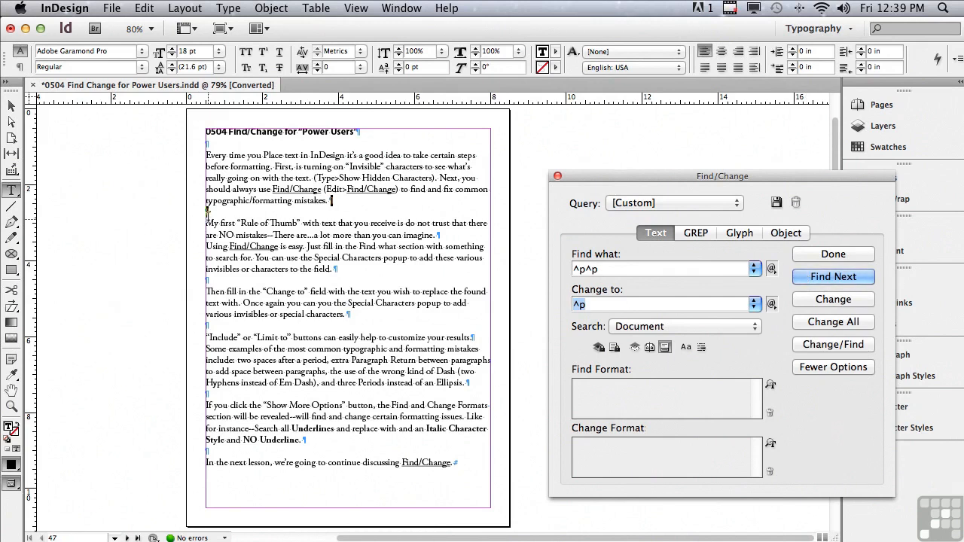
pyautogui.click(803, 299)
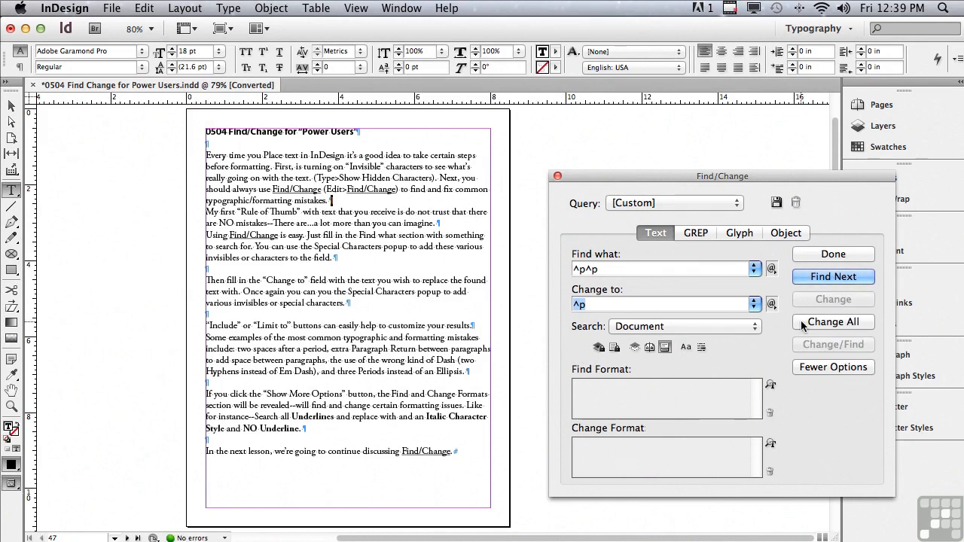
pyautogui.click(802, 322)
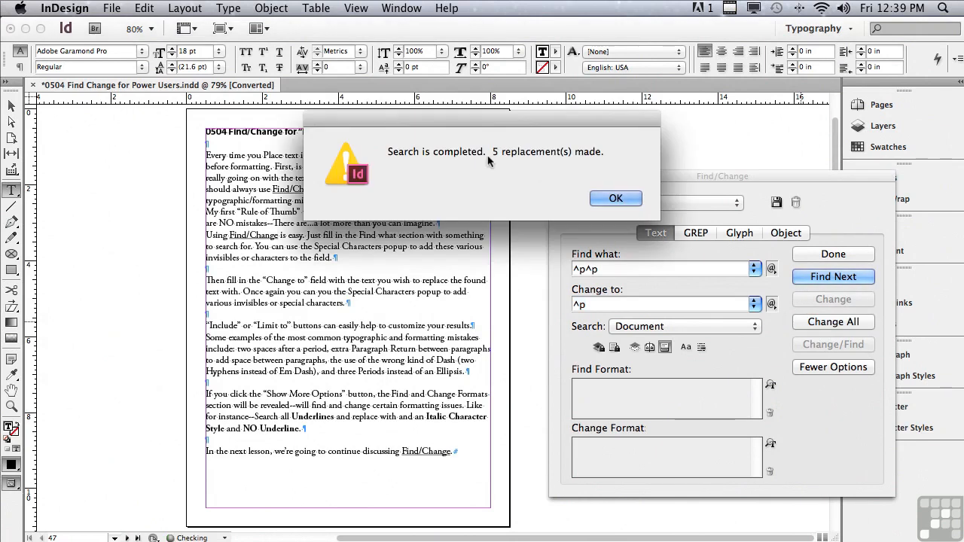
pyautogui.click(596, 199)
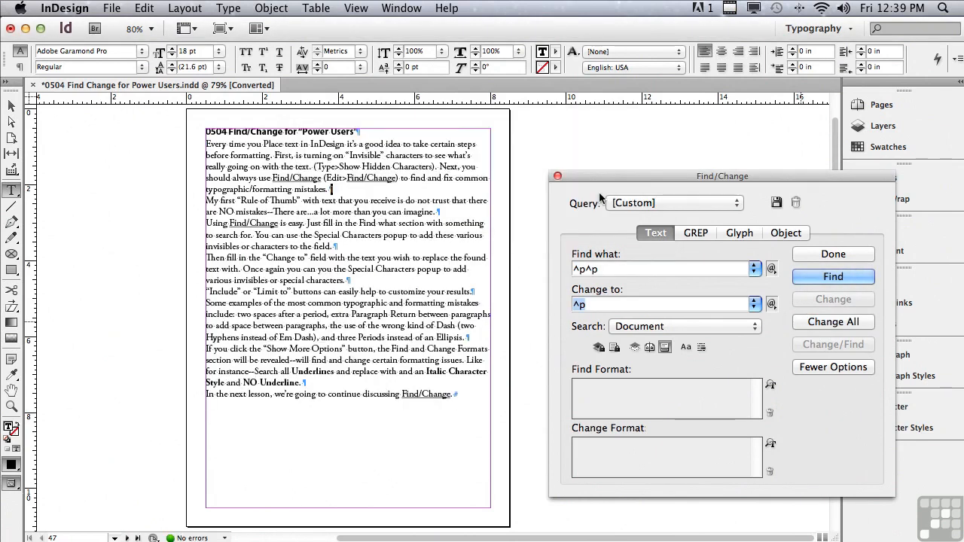
# Set the search text to two hyphens (--) and the replacement to an Em Dash (^_).
pyautogui.moveTo(606, 270); pyautogui.dragTo(544, 238)
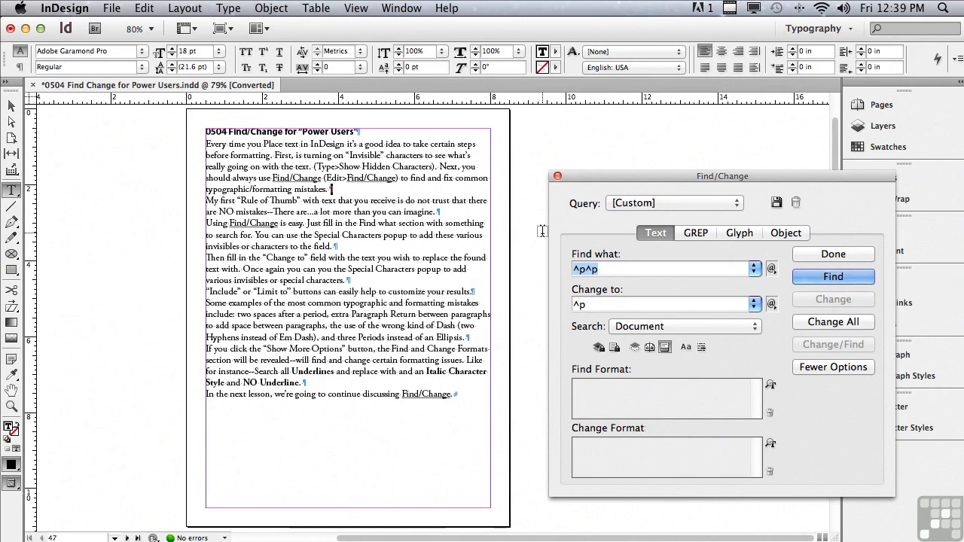
pyautogui.write('--')
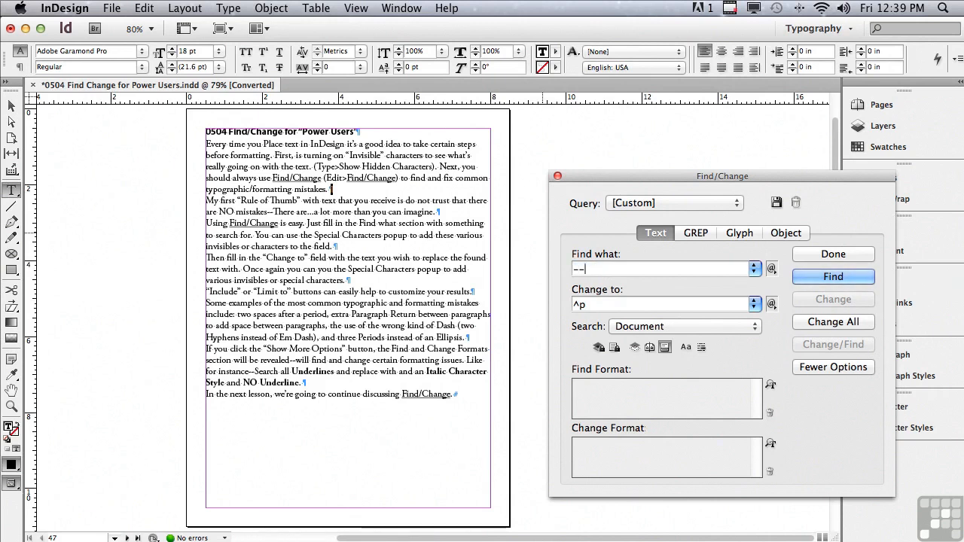
pyautogui.moveTo(589, 304); pyautogui.dragTo(567, 302)
pyautogui.press('BackSpace')
pyautogui.click(771, 304)
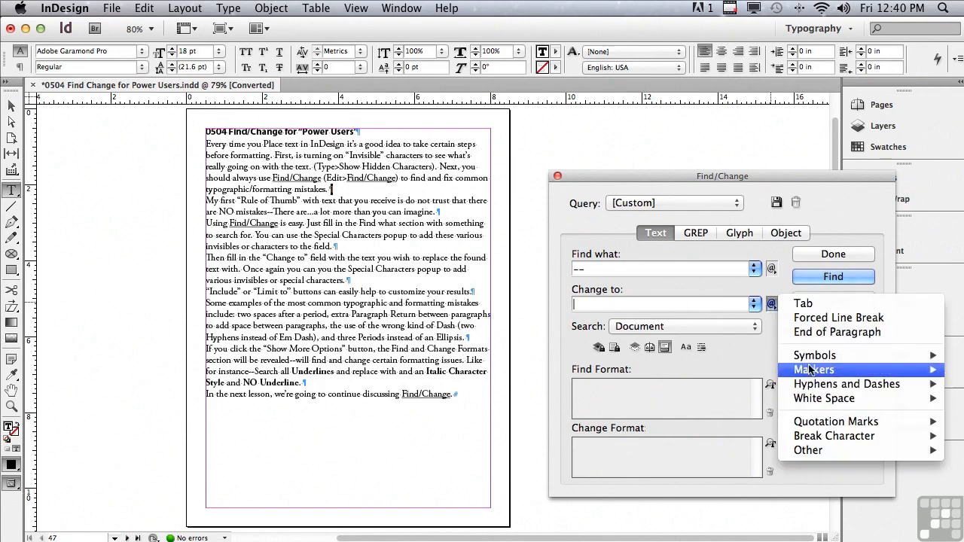
pyautogui.moveTo(809, 385)
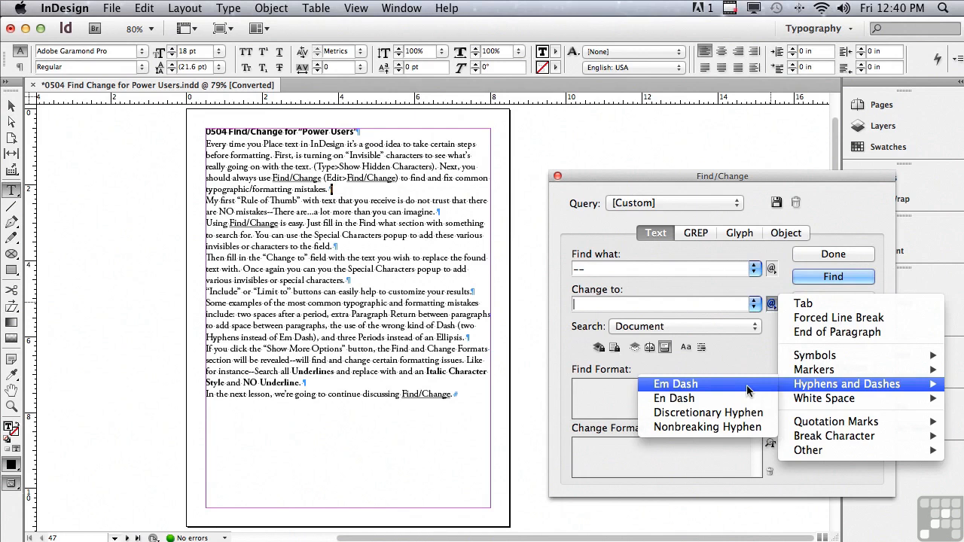
pyautogui.click(676, 384)
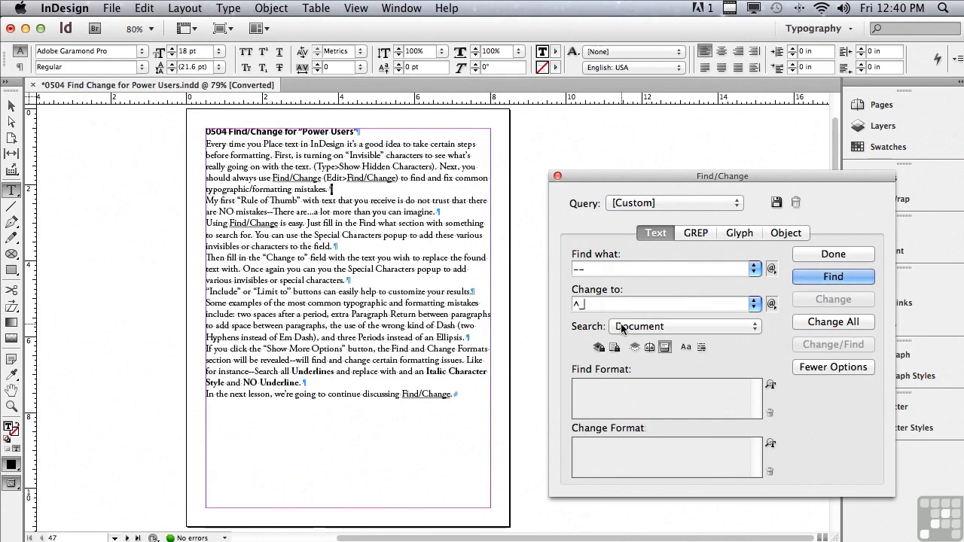
# Replace the first double hyphen found with an em dash, and replace all remaining ones throughout the document.
pyautogui.click(798, 278)
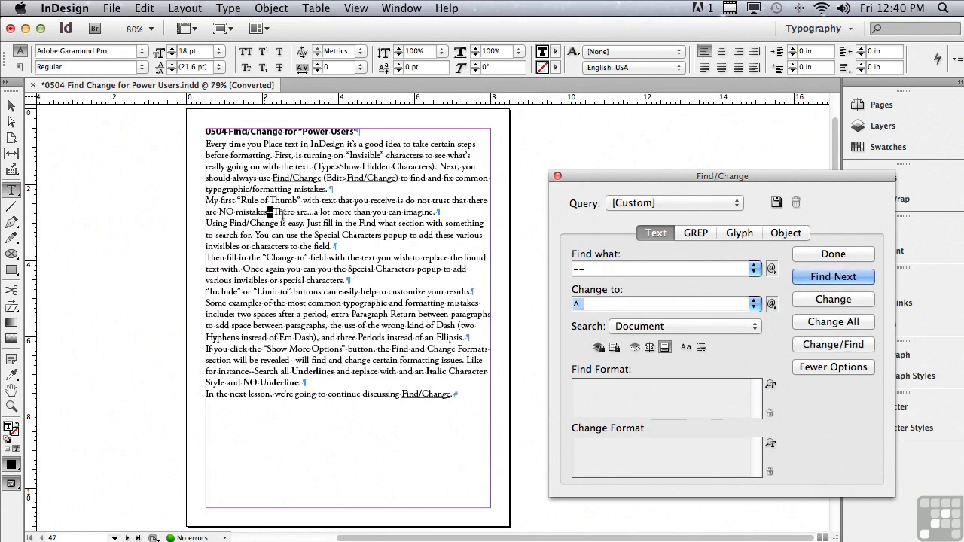
pyautogui.click(807, 299)
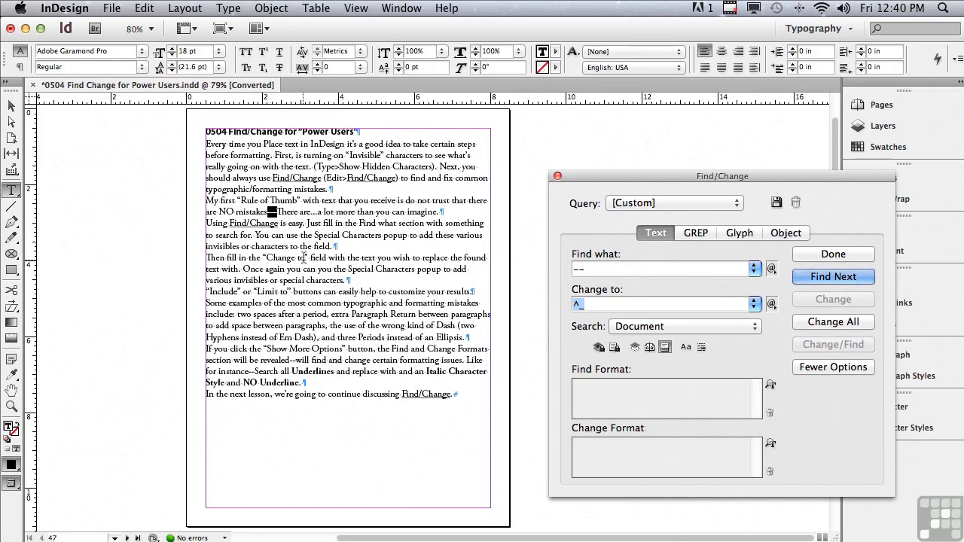
pyautogui.click(821, 323)
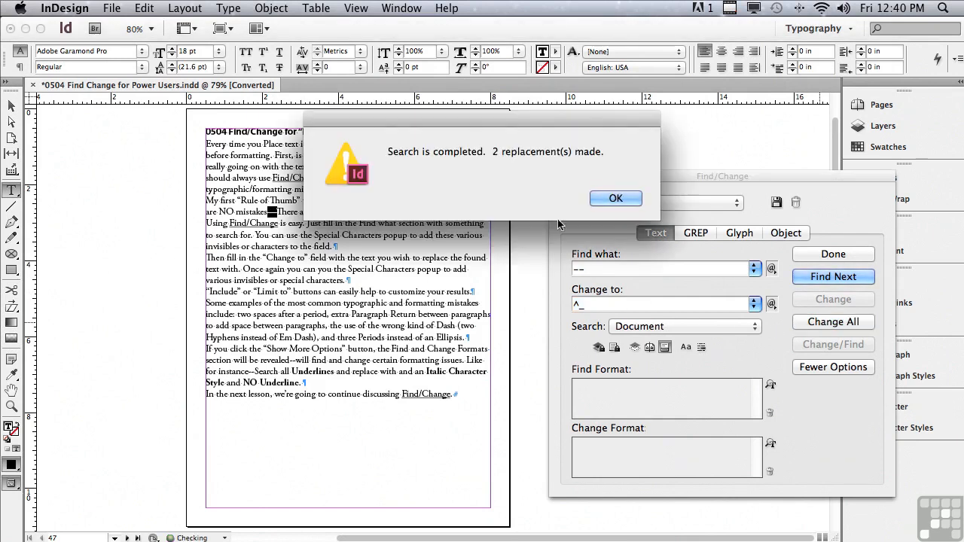
pyautogui.click(605, 199)
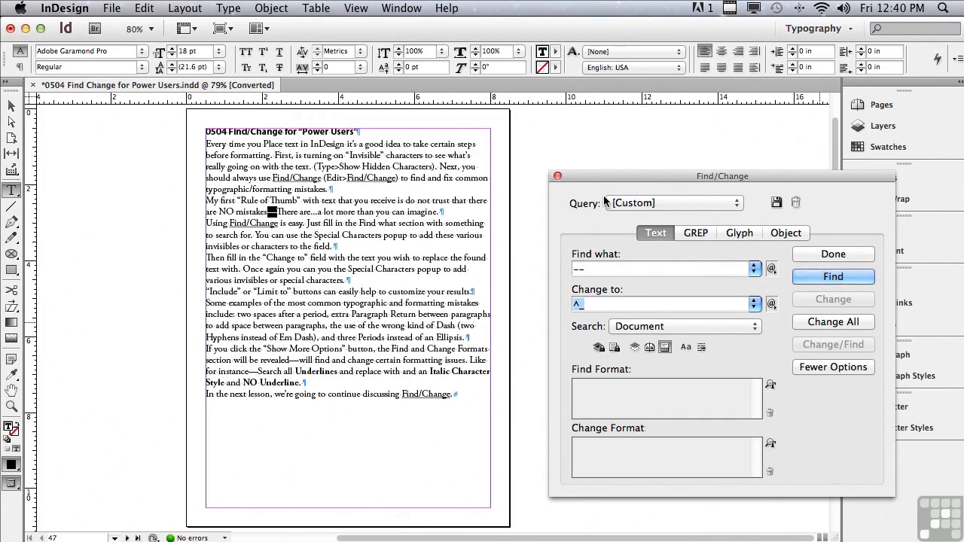
# Set the search text to three periods (...) and the replacement to the Ellipsis symbol (^e).
pyautogui.click(598, 269)
pyautogui.moveTo(612, 269); pyautogui.dragTo(553, 267)
pyautogui.write('...')
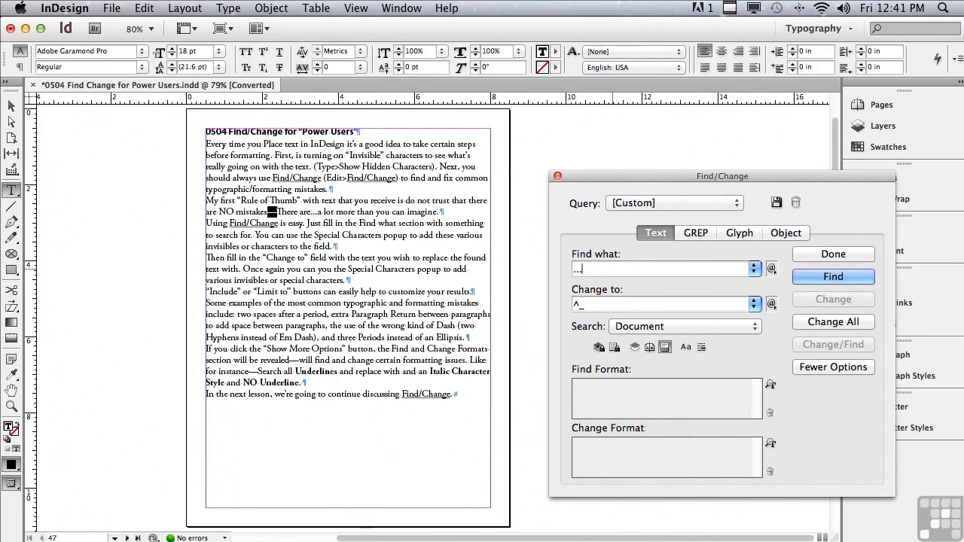
pyautogui.doubleClick(577, 303)
pyautogui.click(771, 303)
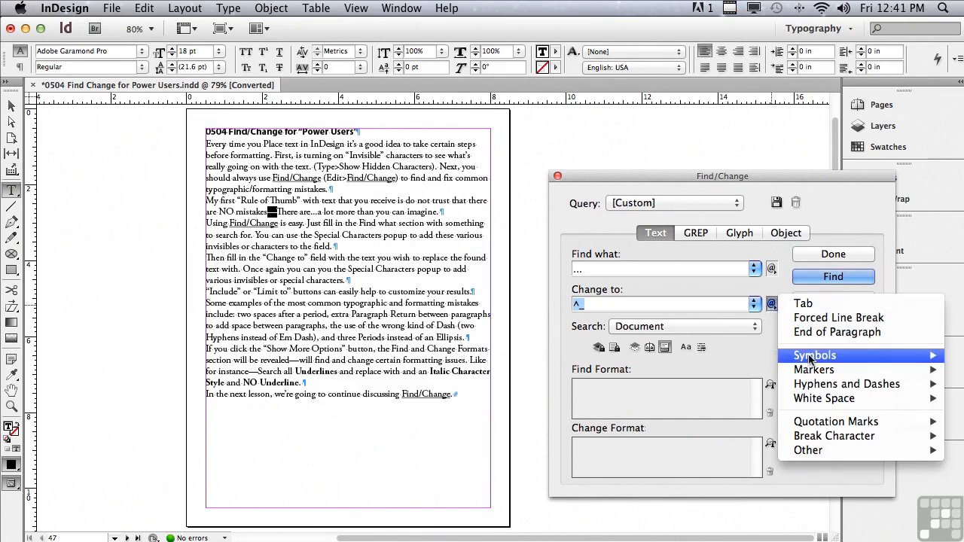
pyautogui.moveTo(811, 358)
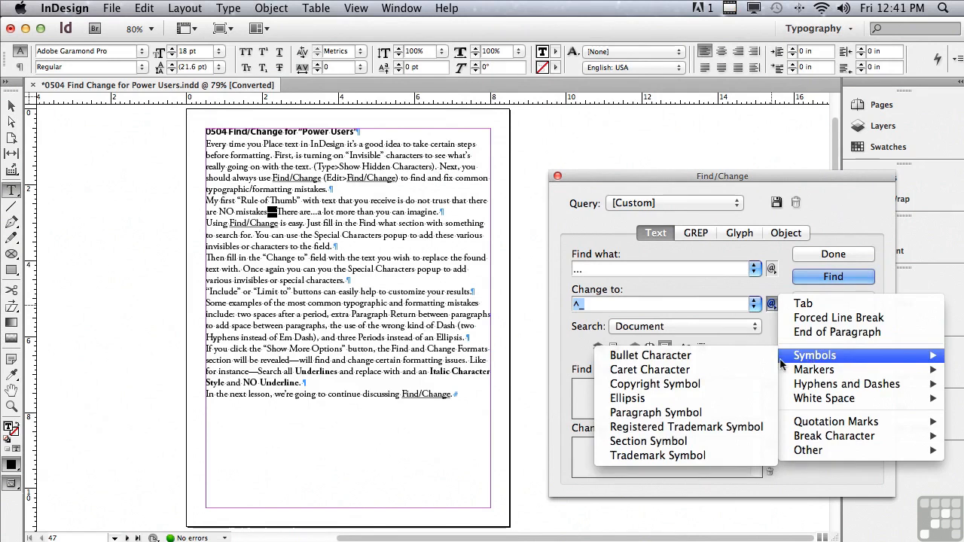
pyautogui.click(720, 405)
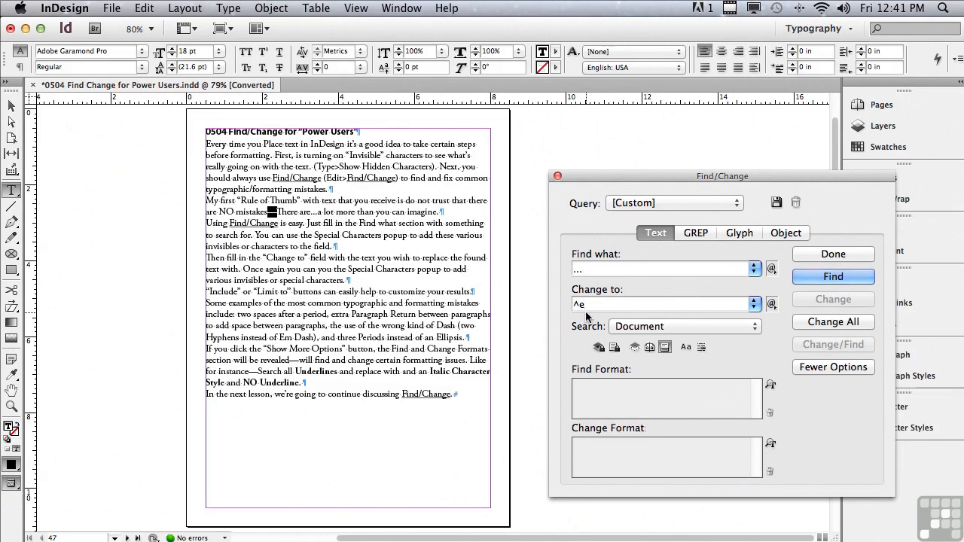
# Replace all three-period sequences in the document with ellipses, and select the new ellipsis after "There are".
pyautogui.click(817, 277)
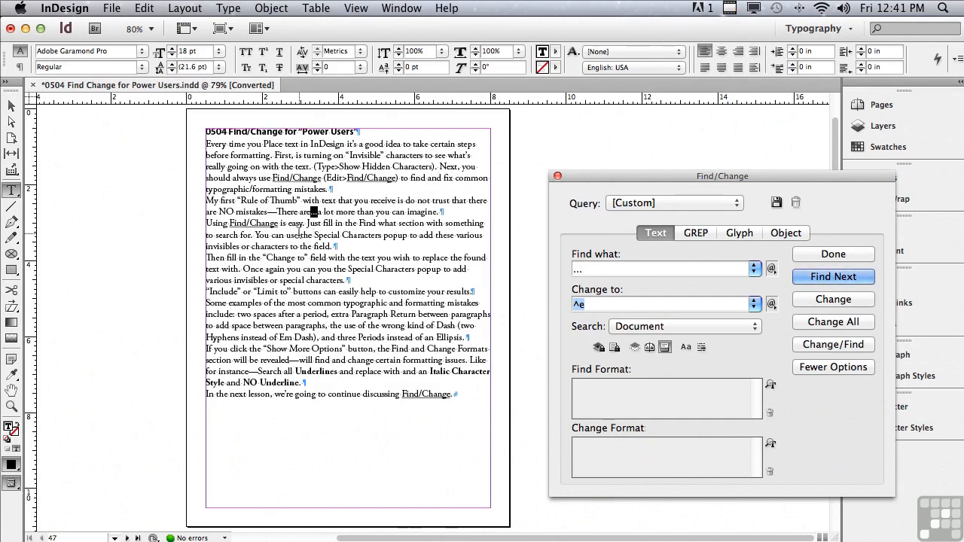
pyautogui.click(11, 407)
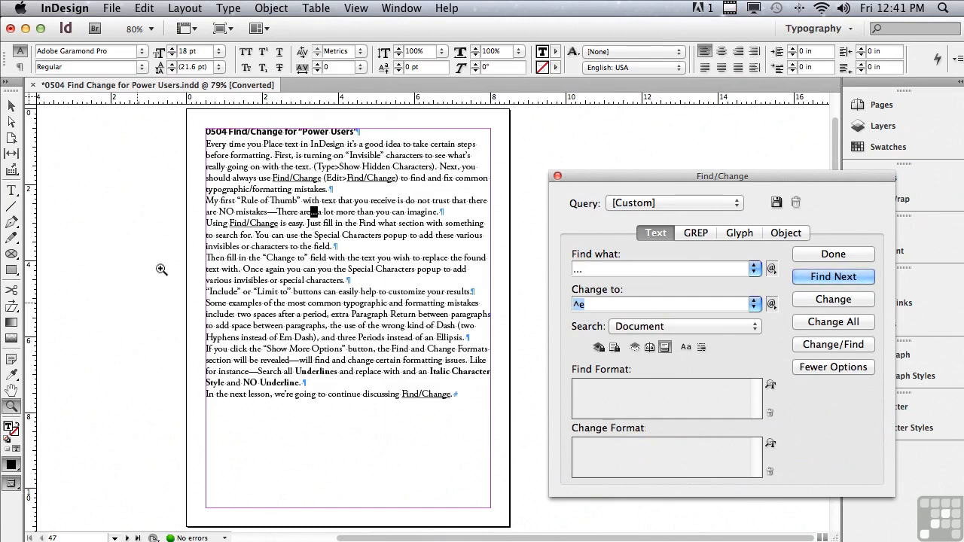
pyautogui.moveTo(201, 121); pyautogui.dragTo(796, 416)
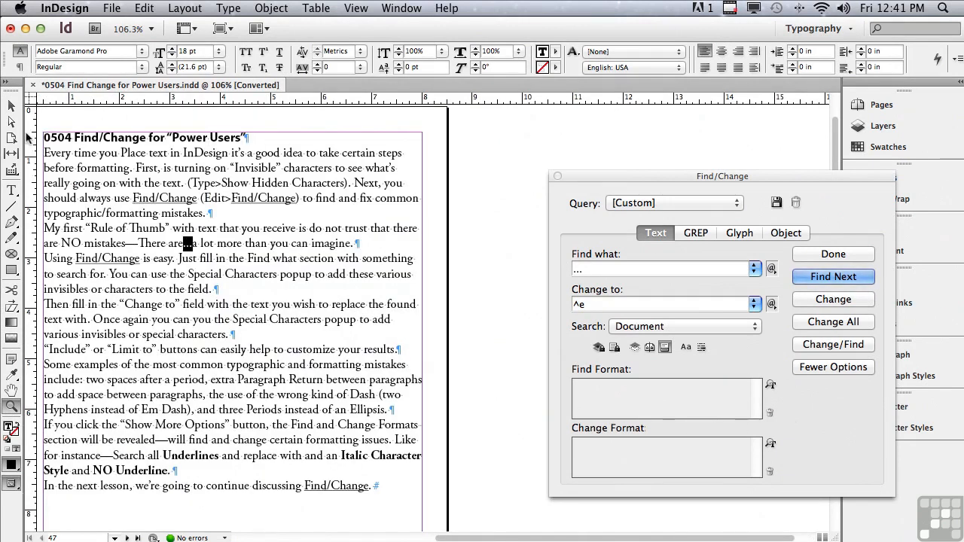
pyautogui.click(11, 107)
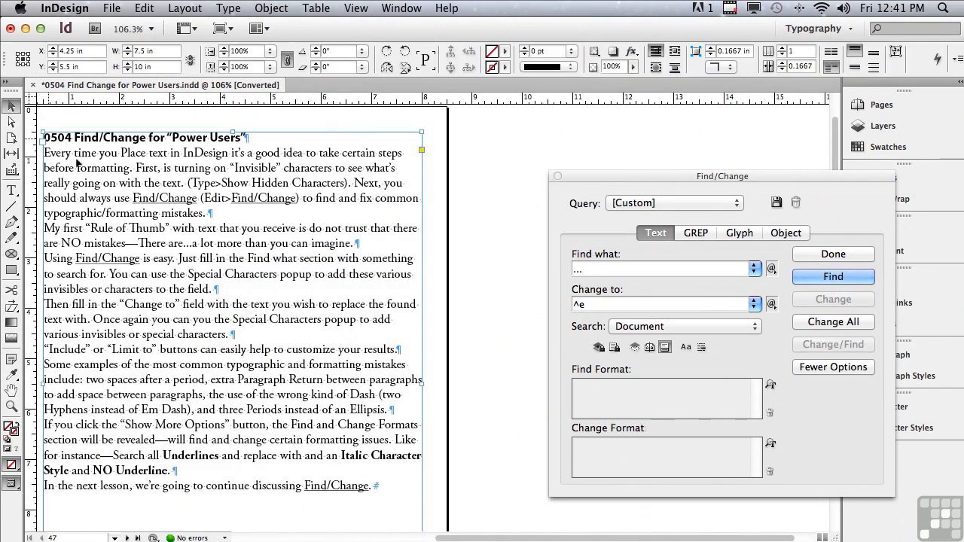
pyautogui.click(796, 324)
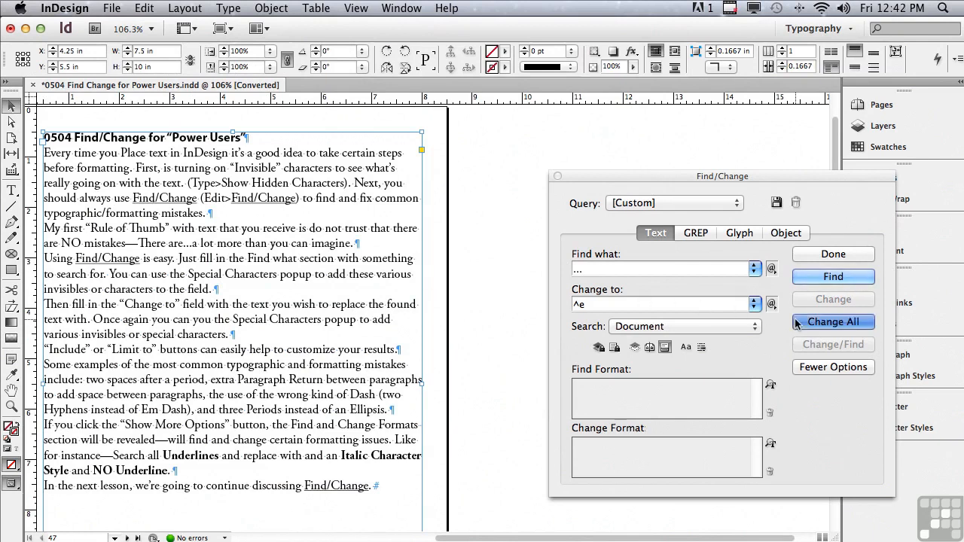
pyautogui.click(616, 200)
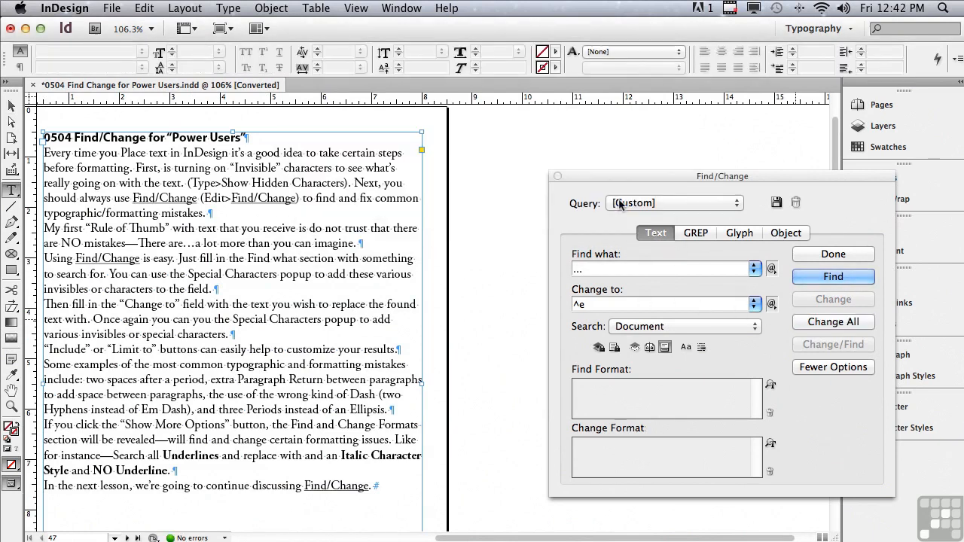
pyautogui.doubleClick(185, 244)
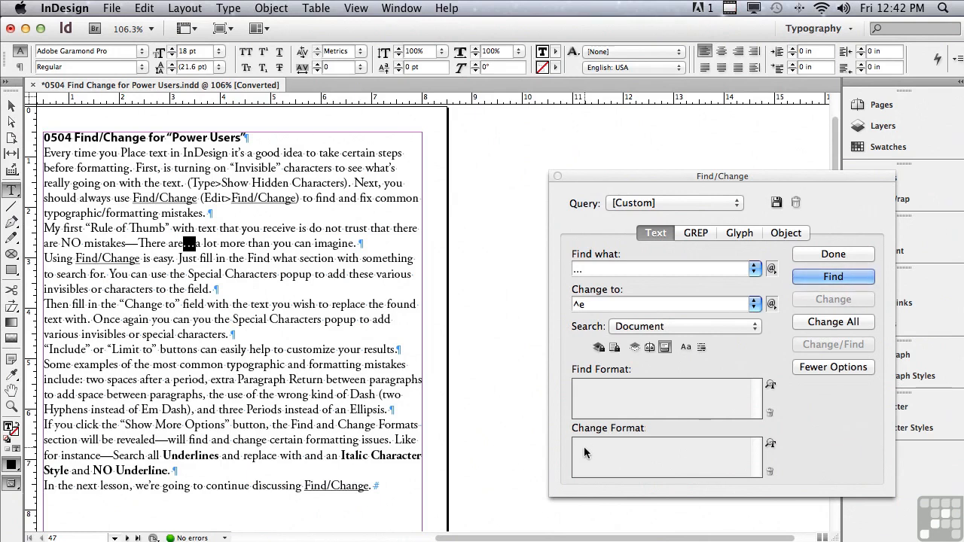
# Clear both the search text and the replacement text.
pyautogui.click(551, 275)
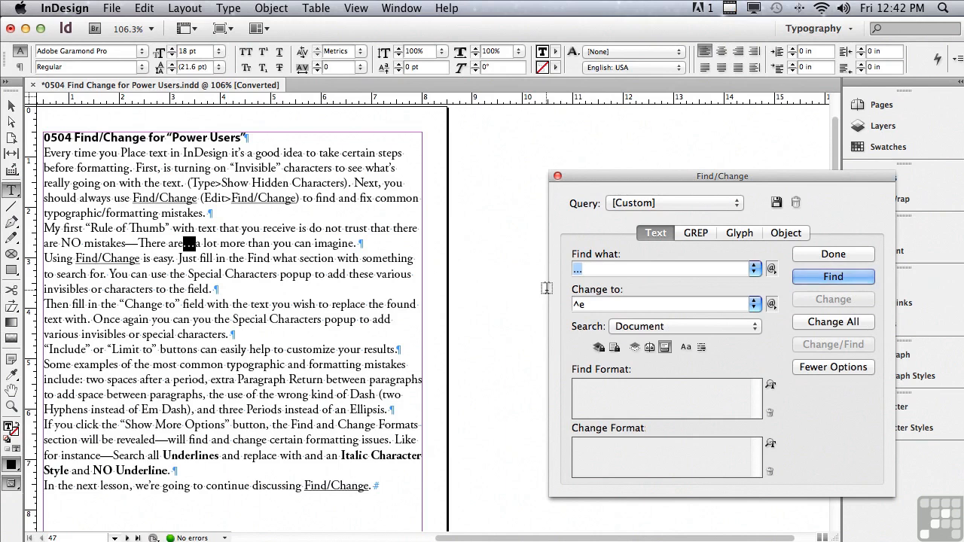
pyautogui.press('BackSpace')
pyautogui.moveTo(612, 310); pyautogui.dragTo(544, 302)
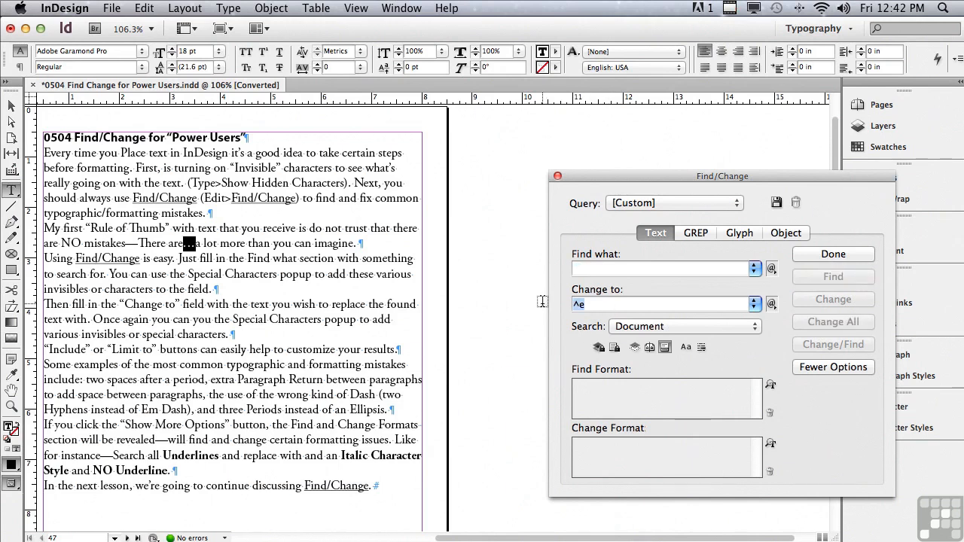
pyautogui.press('BackSpace')
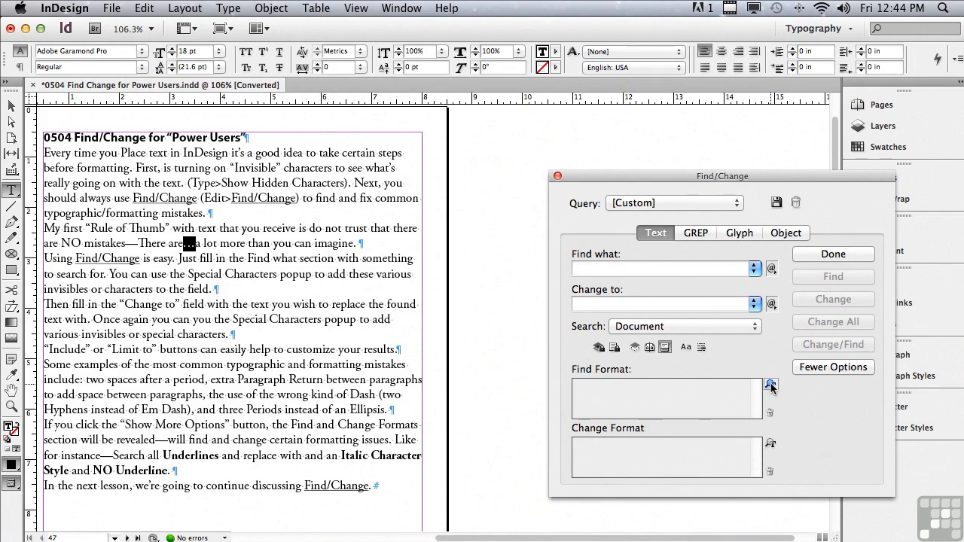
# Set the find format to underlined text in the Basic Character Formats.
pyautogui.click(650, 394)
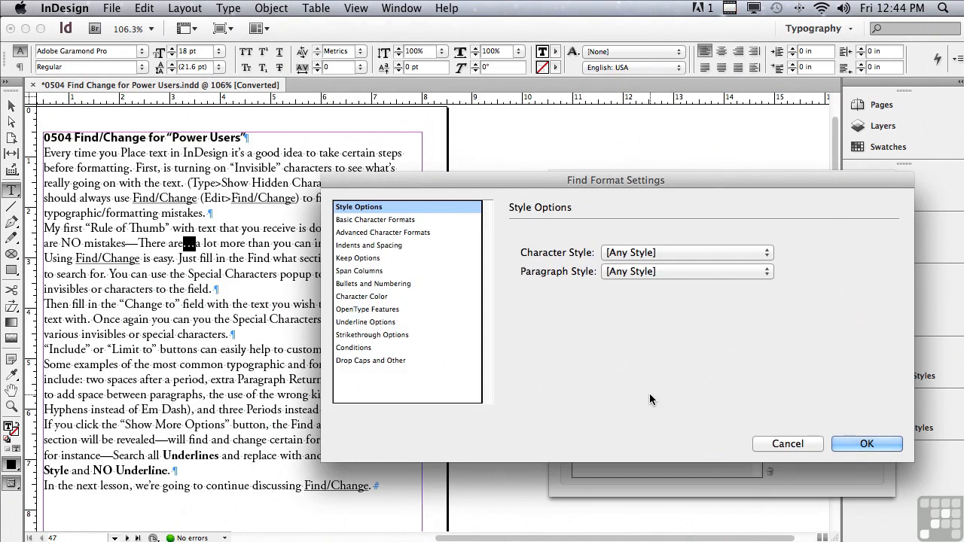
pyautogui.click(348, 220)
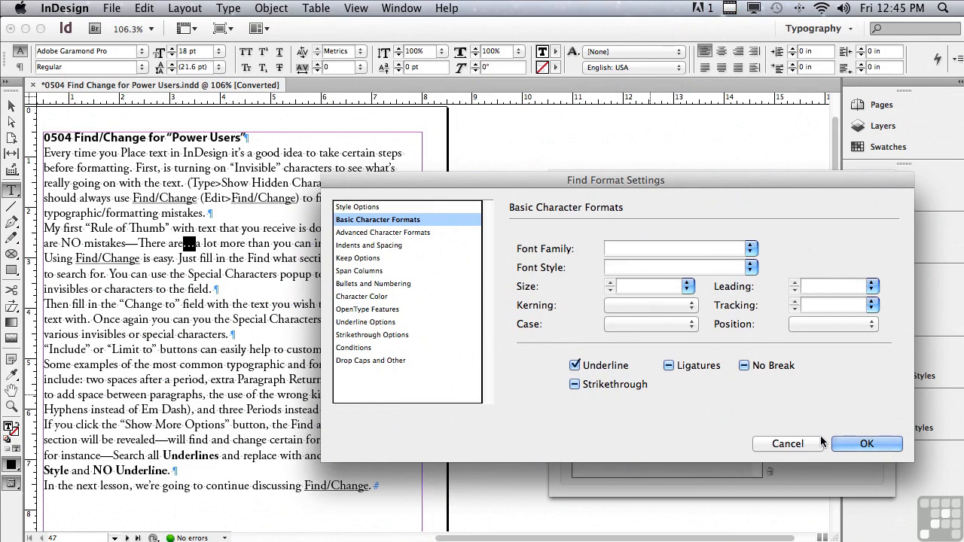
pyautogui.click(843, 445)
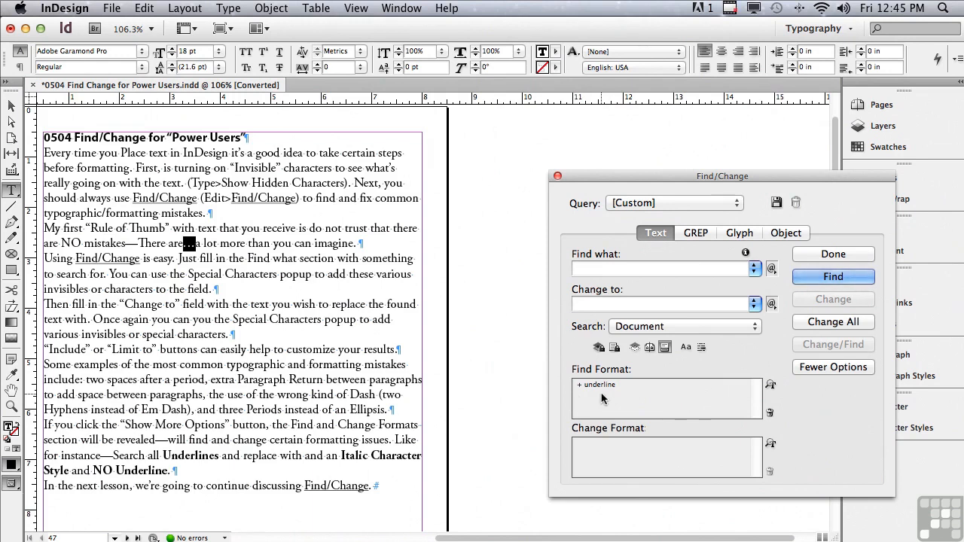
# Set the change format to remove Underline and apply the Italic font style in the Basic Character Formats.
pyautogui.click(630, 447)
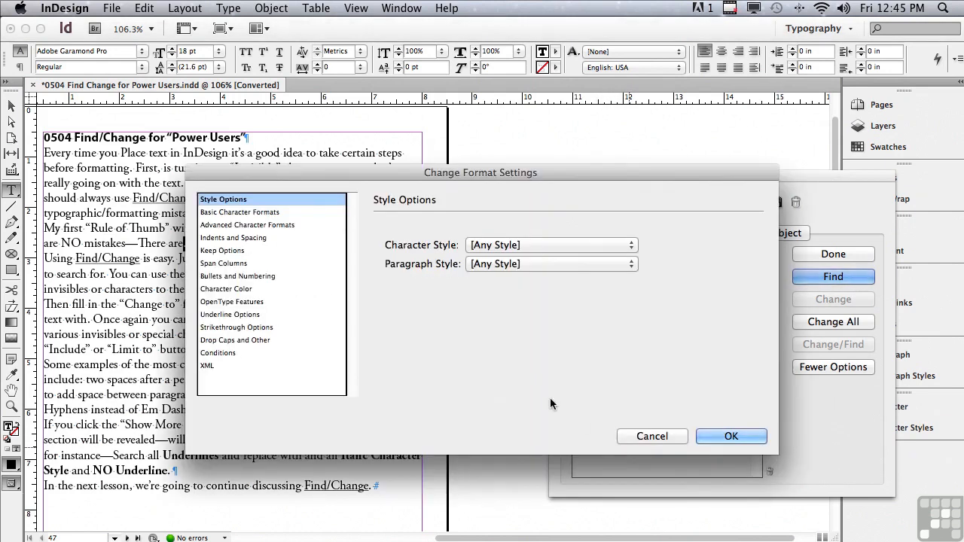
pyautogui.click(270, 213)
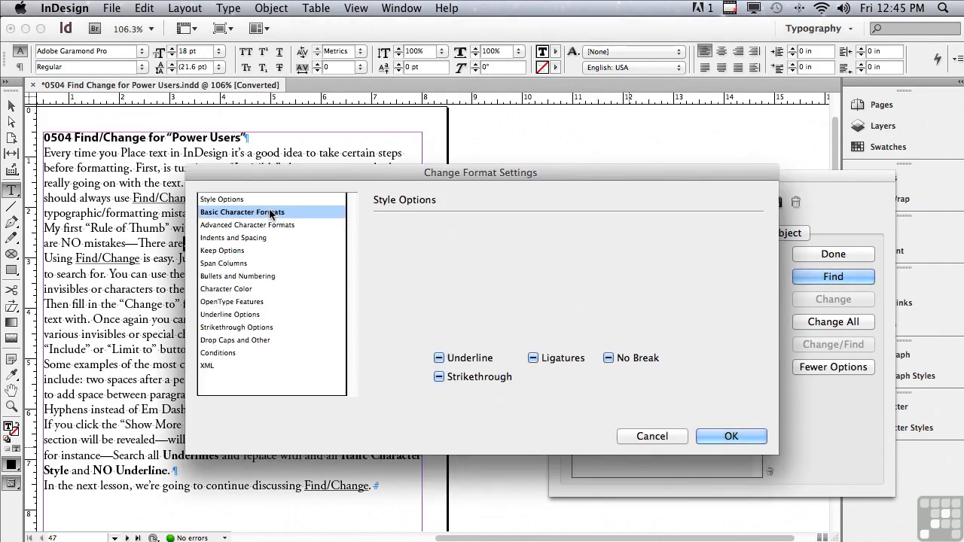
pyautogui.click(440, 360)
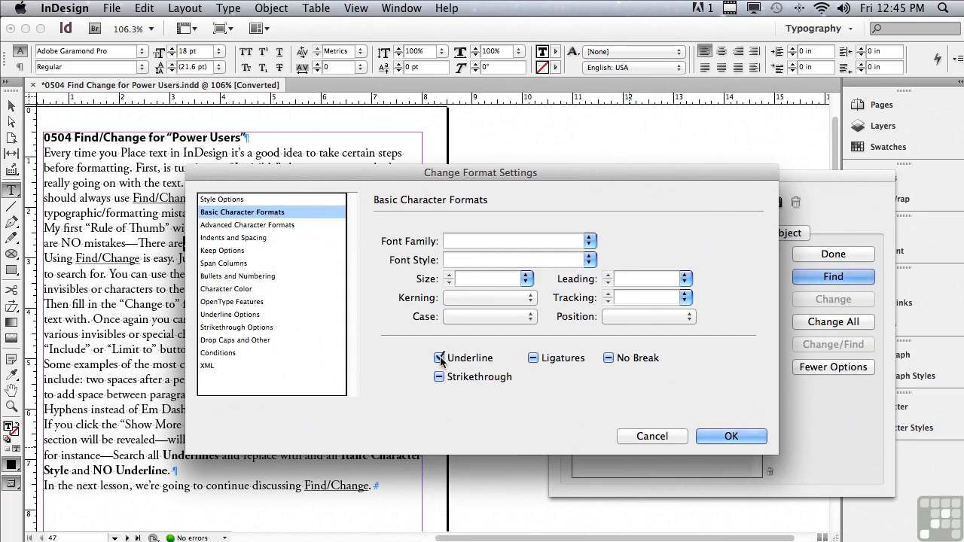
pyautogui.click(440, 359)
pyautogui.click(588, 260)
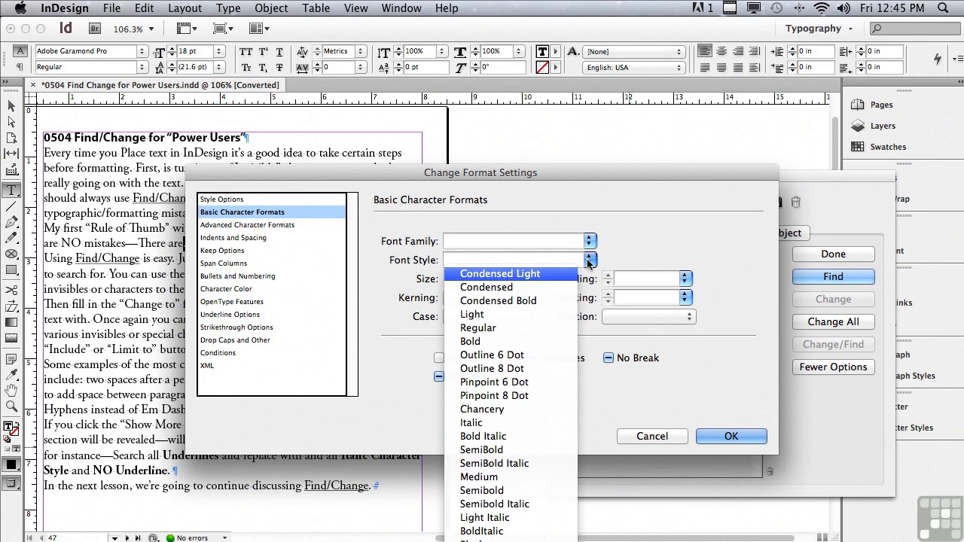
pyautogui.click(510, 423)
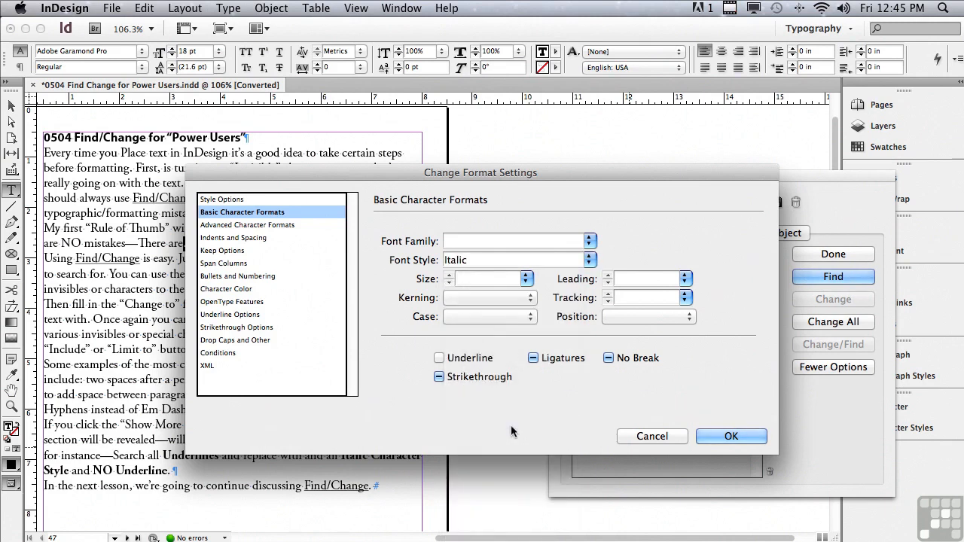
pyautogui.click(704, 442)
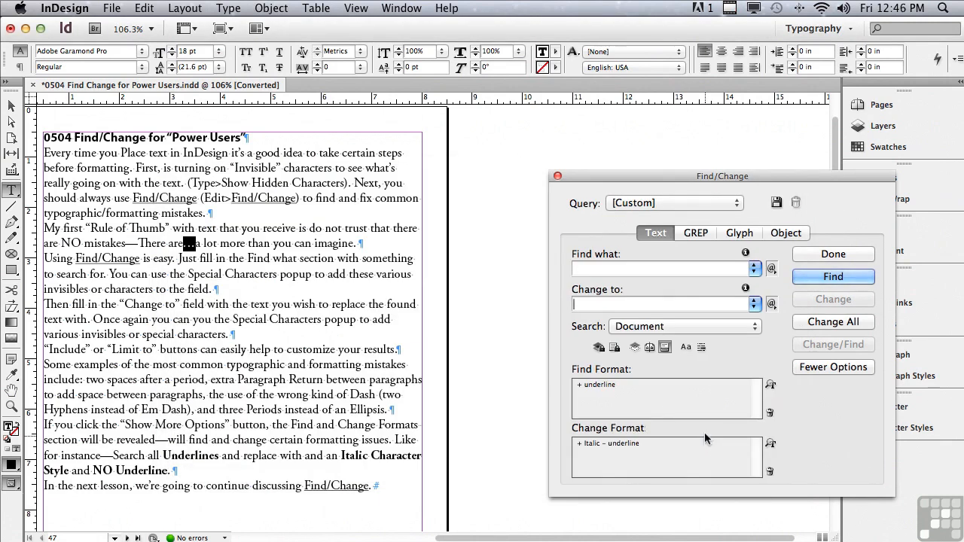
# Change the first underlined "Find/Change" found to italic without underline, and apply the same format change to all remaining underlined text in the document.
pyautogui.click(816, 280)
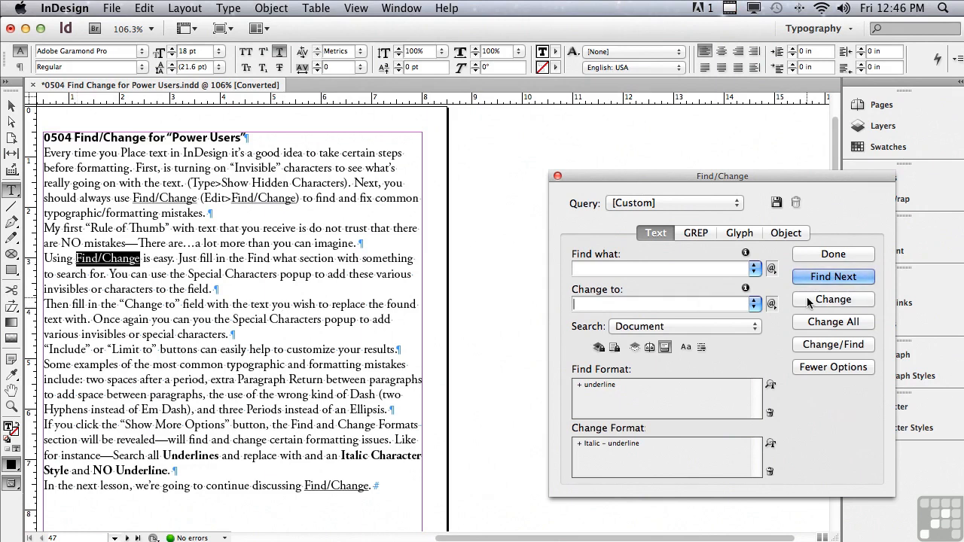
pyautogui.click(807, 297)
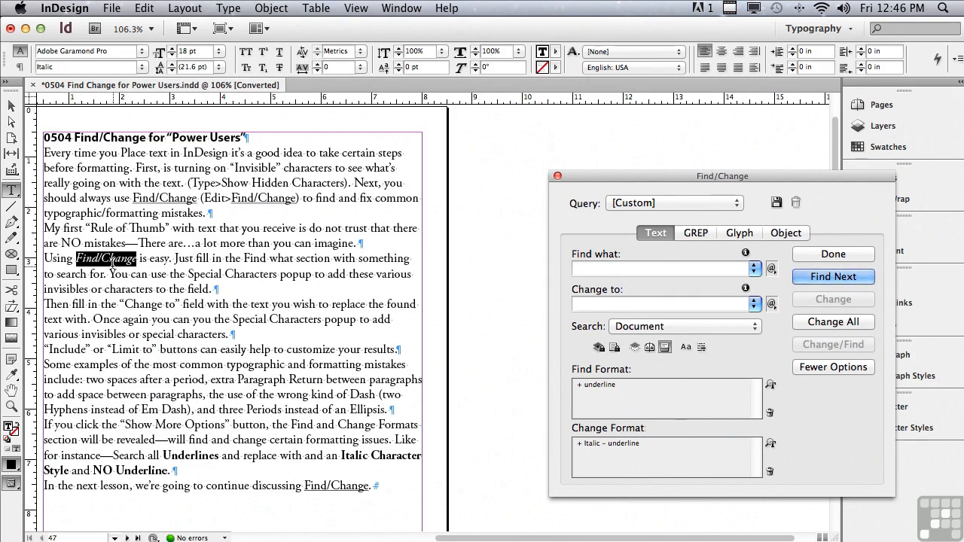
pyautogui.click(821, 323)
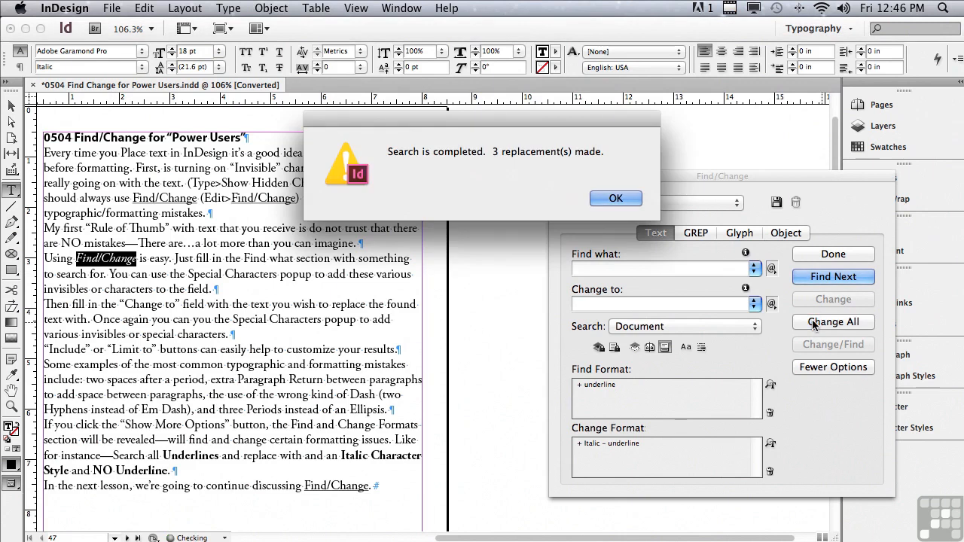
pyautogui.click(615, 198)
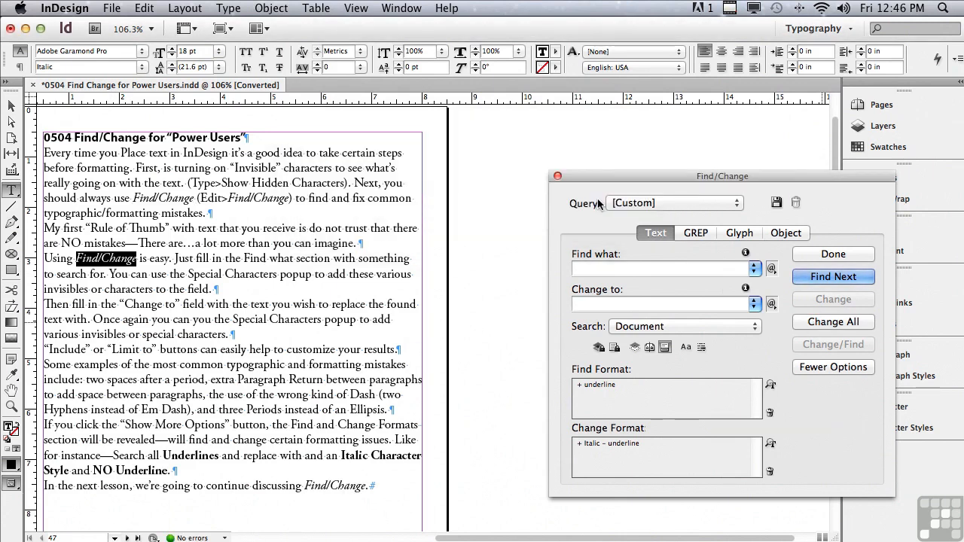
pyautogui.moveTo(525, 537); pyautogui.dragTo(494, 531)
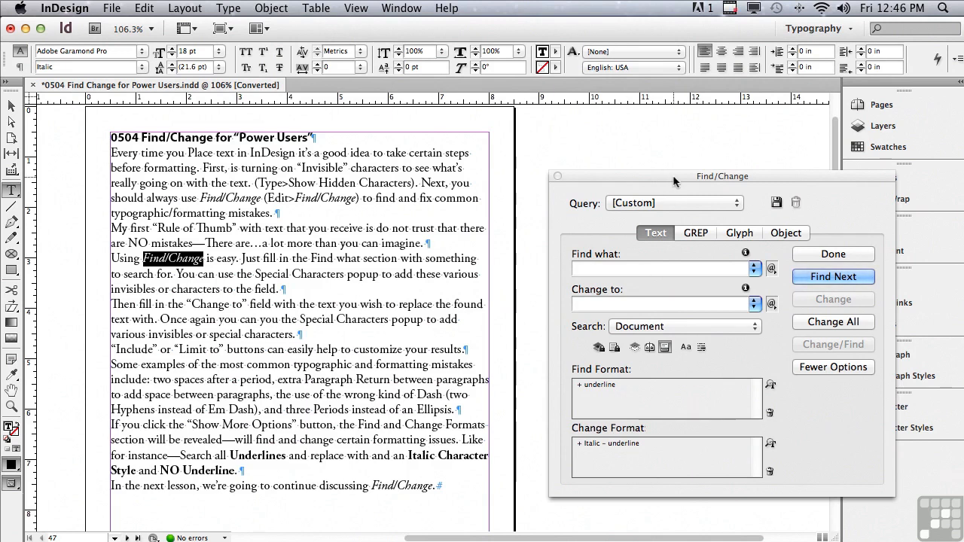
# Clear the specified attributes from both the find format and the change format.
pyautogui.click(803, 367)
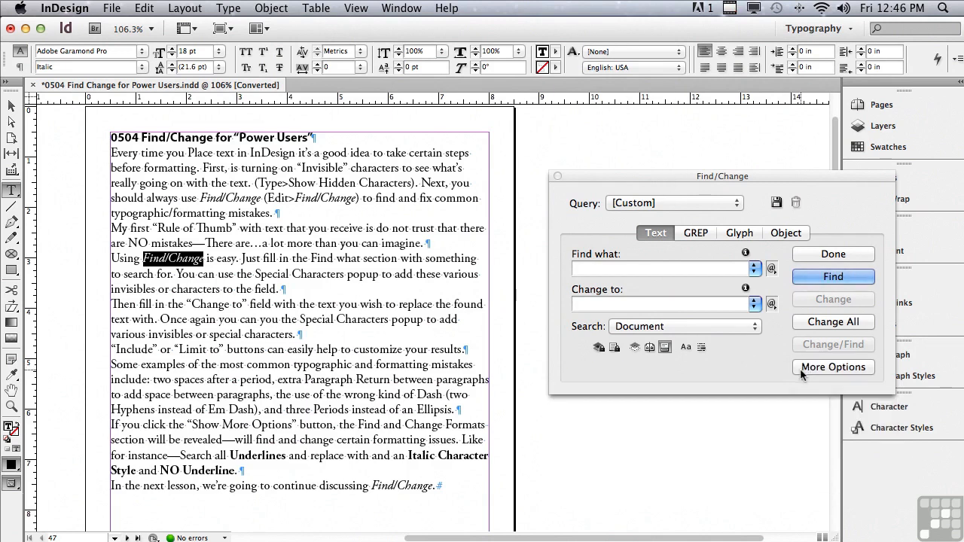
pyautogui.click(811, 369)
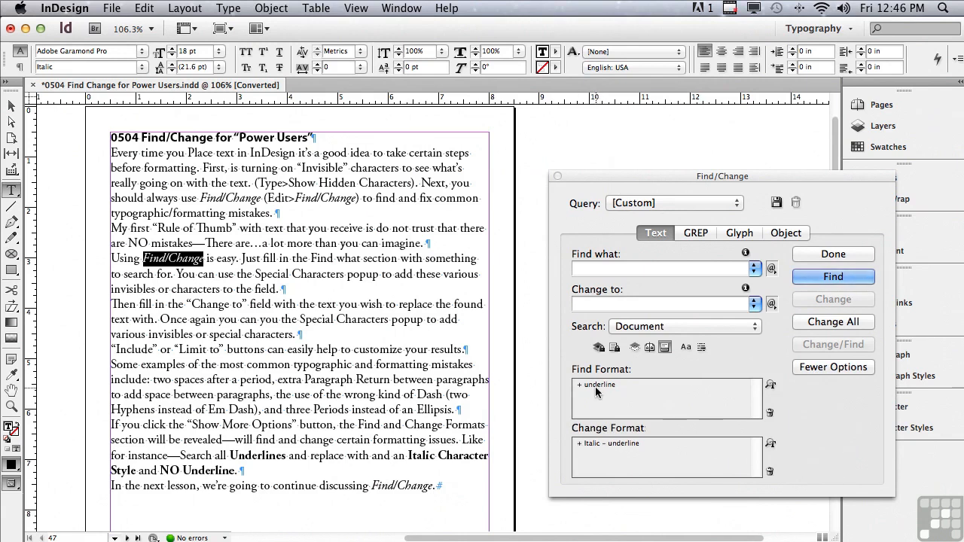
pyautogui.click(770, 413)
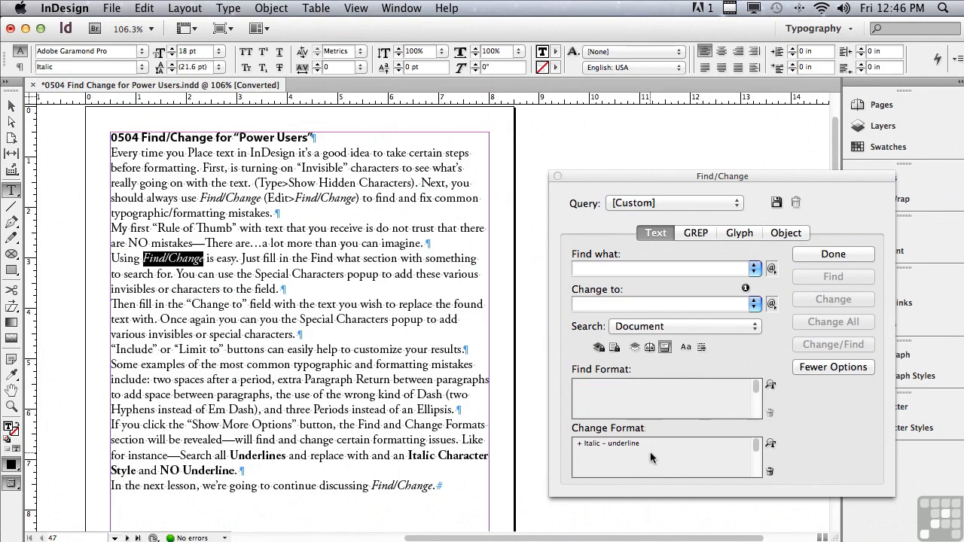
pyautogui.click(769, 473)
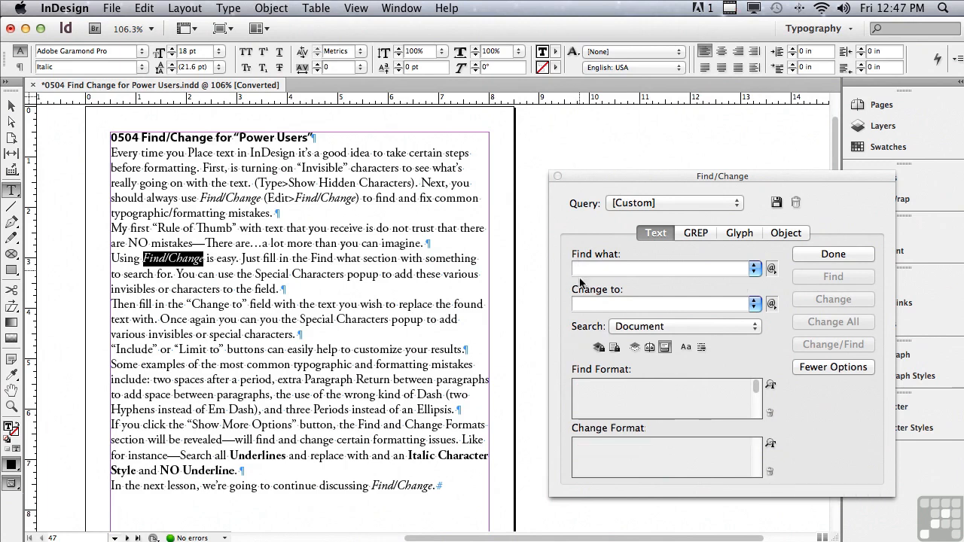